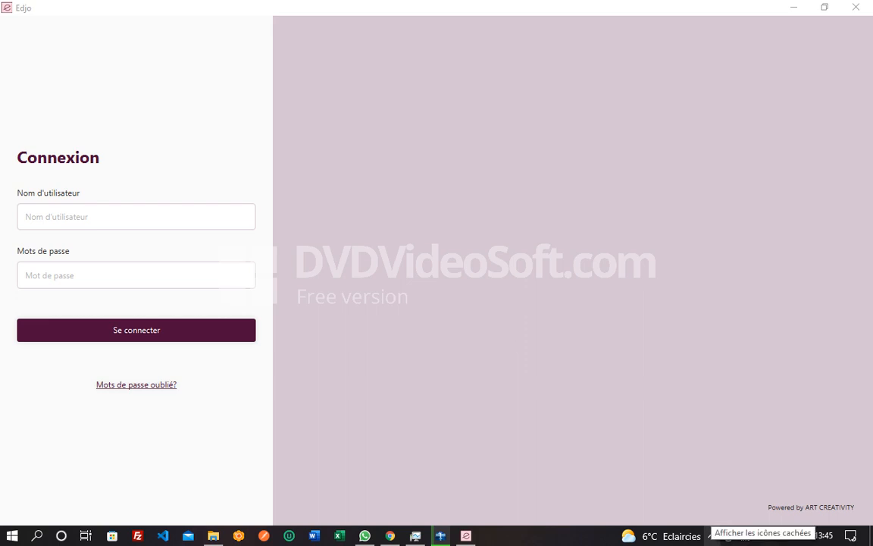
Step: Log in to Edjo with the administrator username and password
left_click(136, 217)
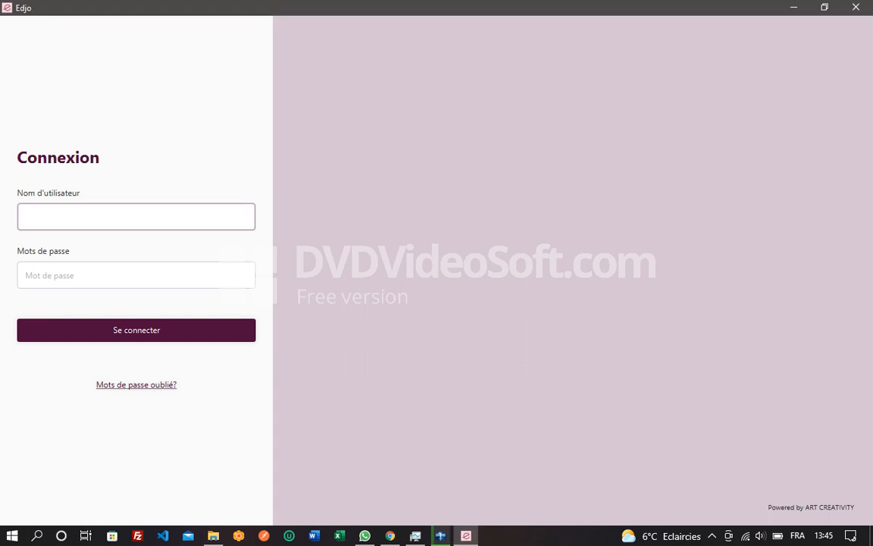
type("ADMIN")
key("ctrl+a")
type("u")
key("BackSpace")
type("admin")
key("ctrl+a")
key("Tab")
type("admin")
key("Return")
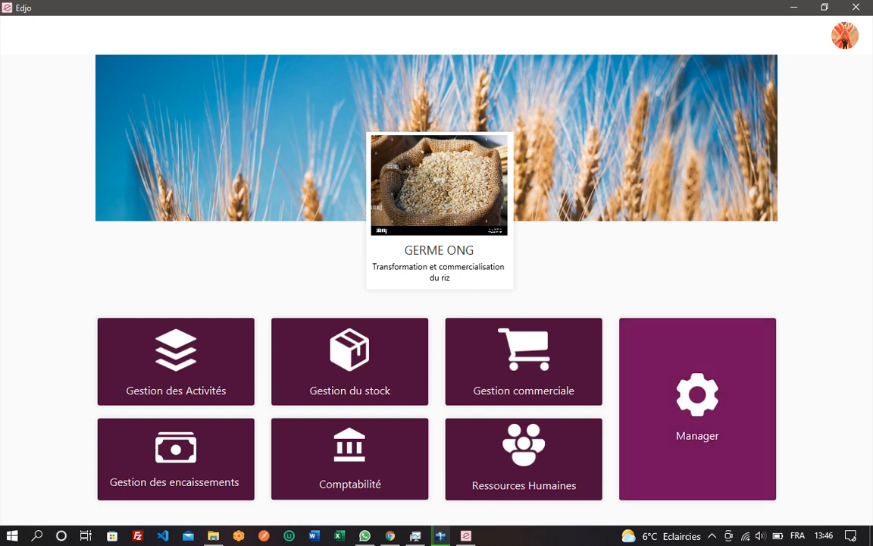
Step: Open the Manager module and browse its dashboard: 0 sales, 0.0 F CFA revenue, 1 client
left_click(711, 536)
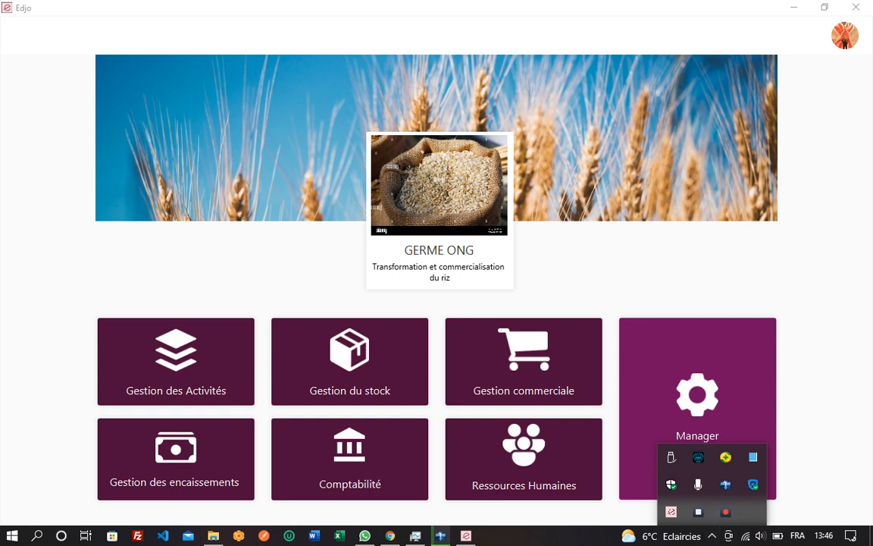
scroll(523, 303, "down", 4)
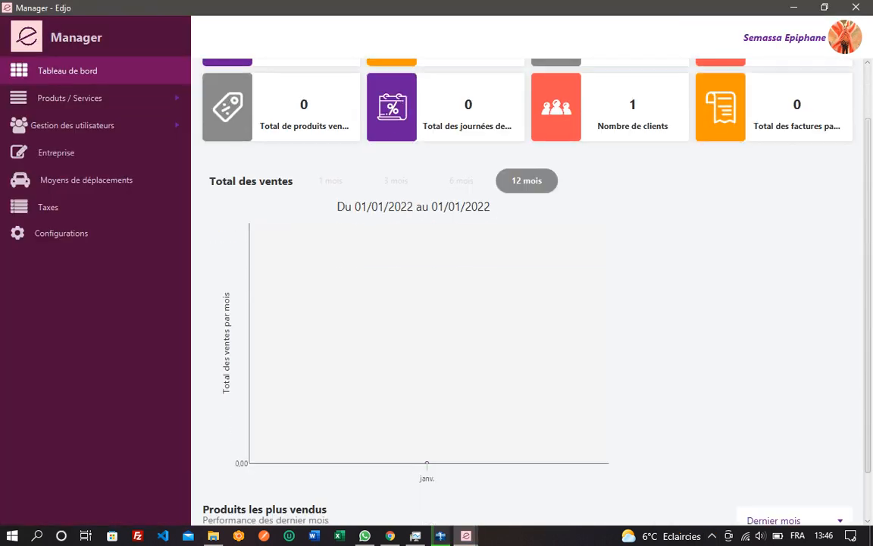
scroll(523, 303, "up", 4)
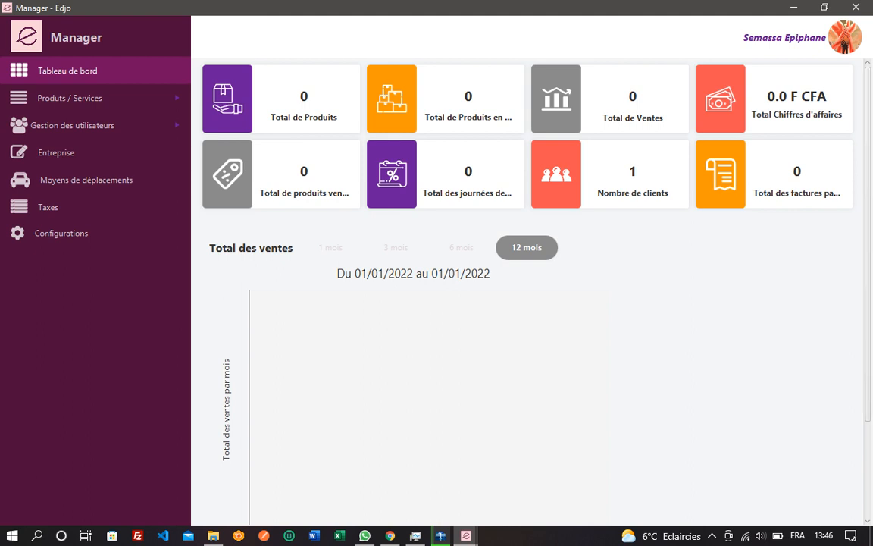
scroll(523, 303, "down", 3)
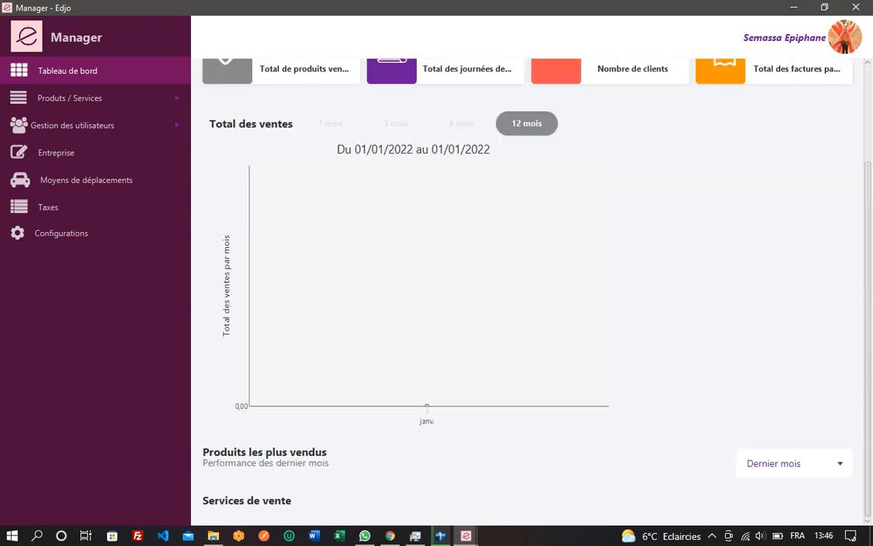
scroll(523, 303, "up", 3)
scroll(522, 303, "down", 3)
scroll(523, 303, "up", 3)
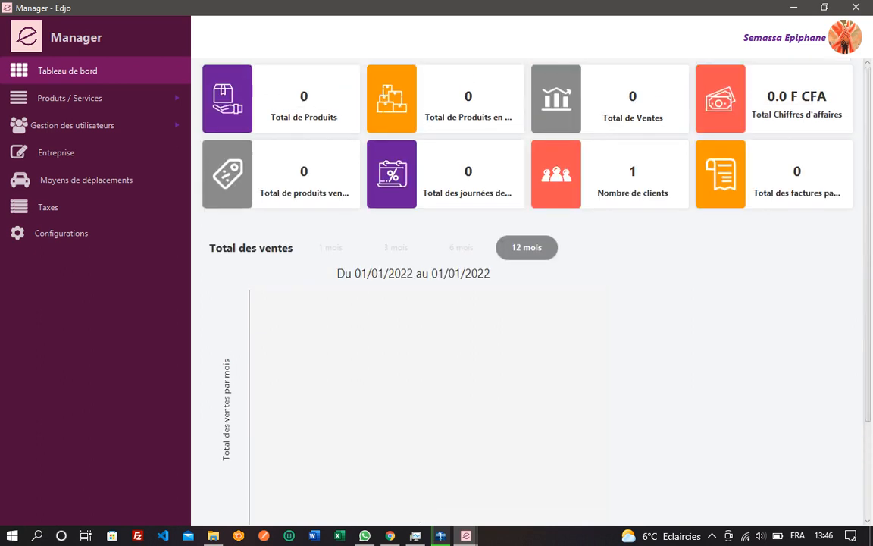
scroll(523, 303, "down", 3)
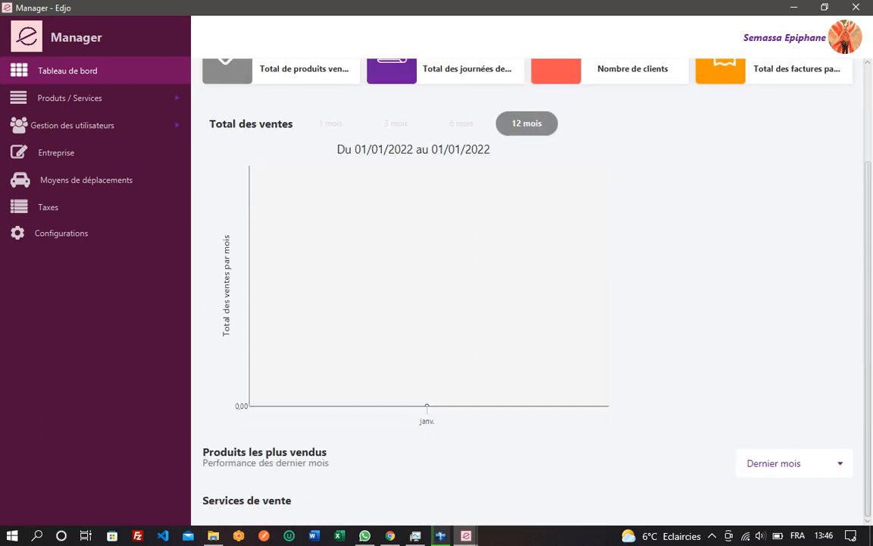
scroll(523, 303, "up", 3)
scroll(523, 303, "down", 3)
scroll(523, 303, "up", 3)
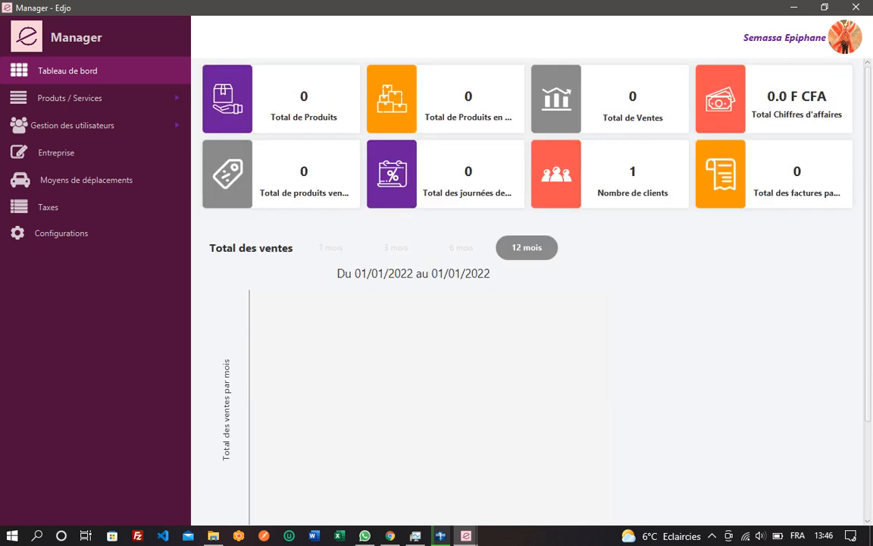
scroll(523, 304, "down", 3)
scroll(523, 303, "up", 3)
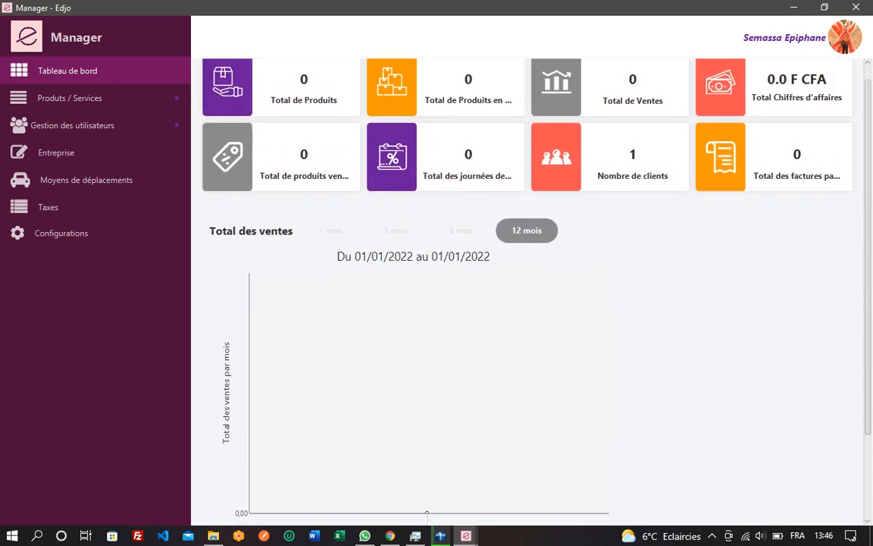
scroll(522, 303, "down", 3)
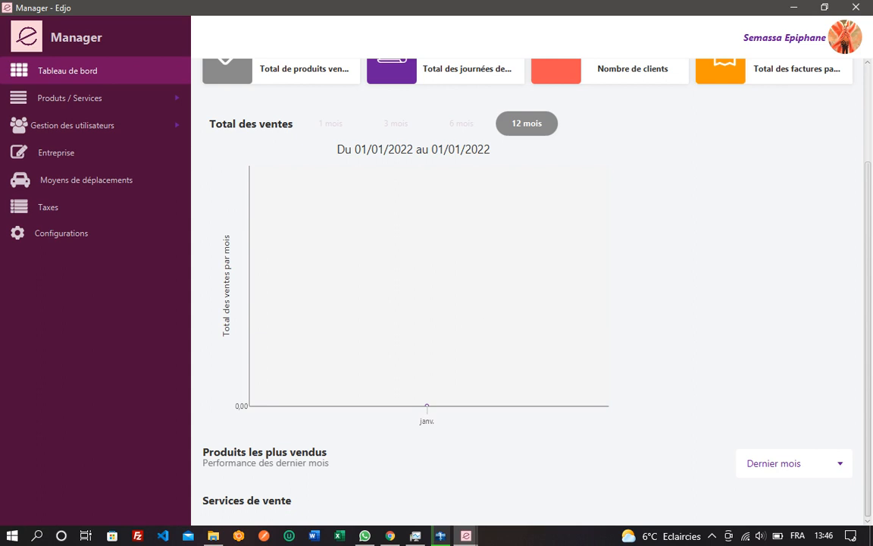
scroll(523, 303, "up", 3)
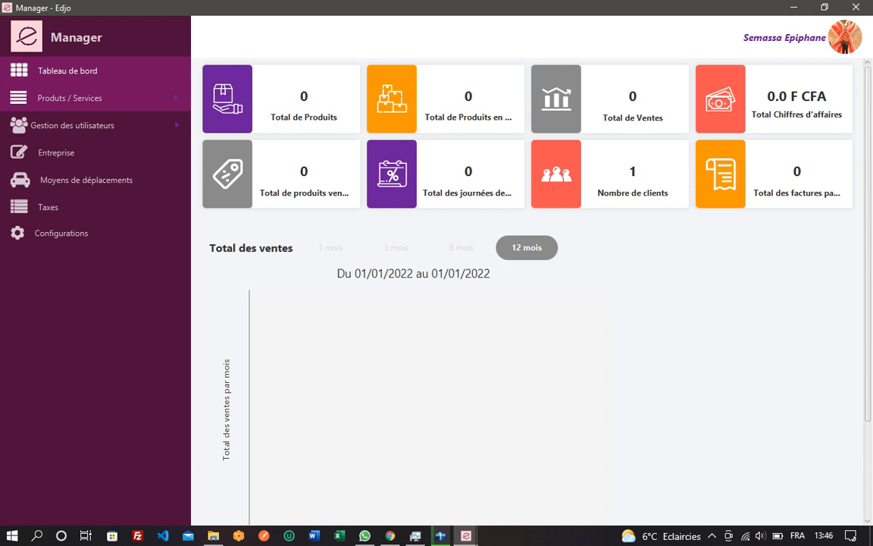
Step: Start a new service under Produits / Services with type Unité de transformation
left_click(70, 98)
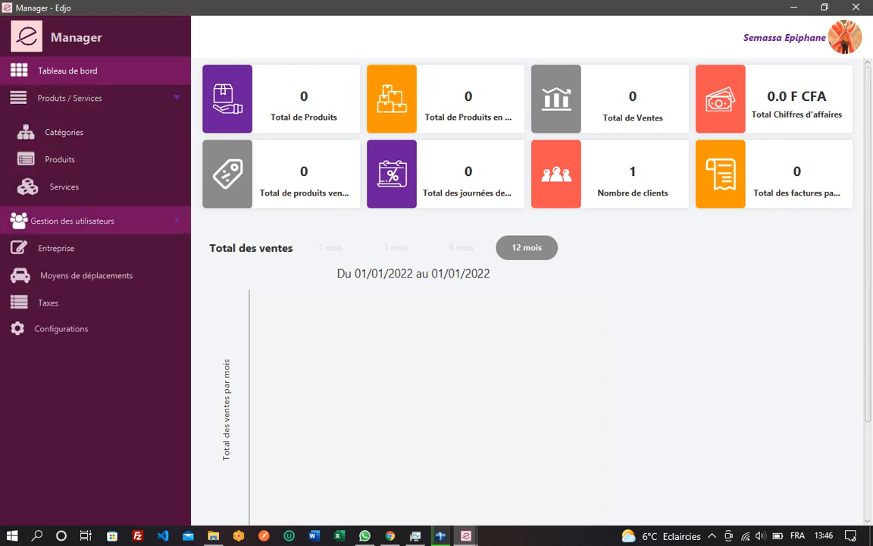
left_click(64, 186)
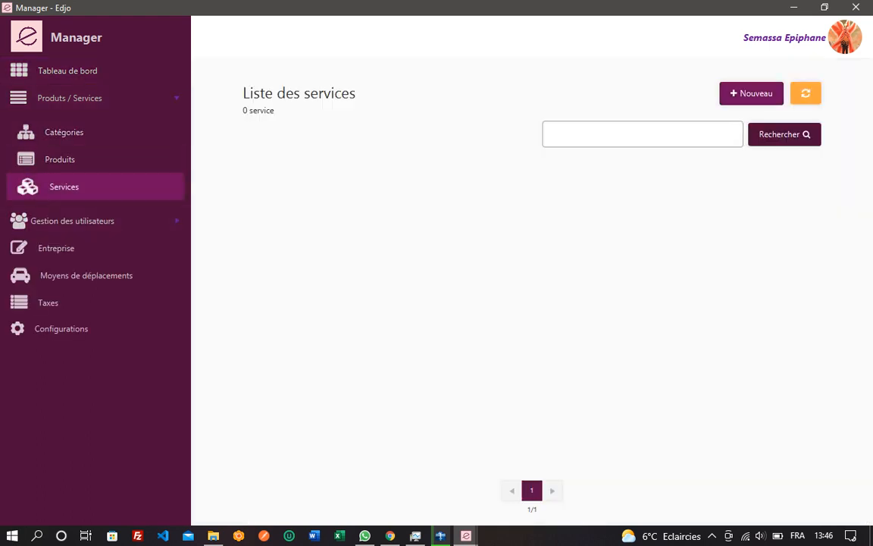
left_click(751, 93)
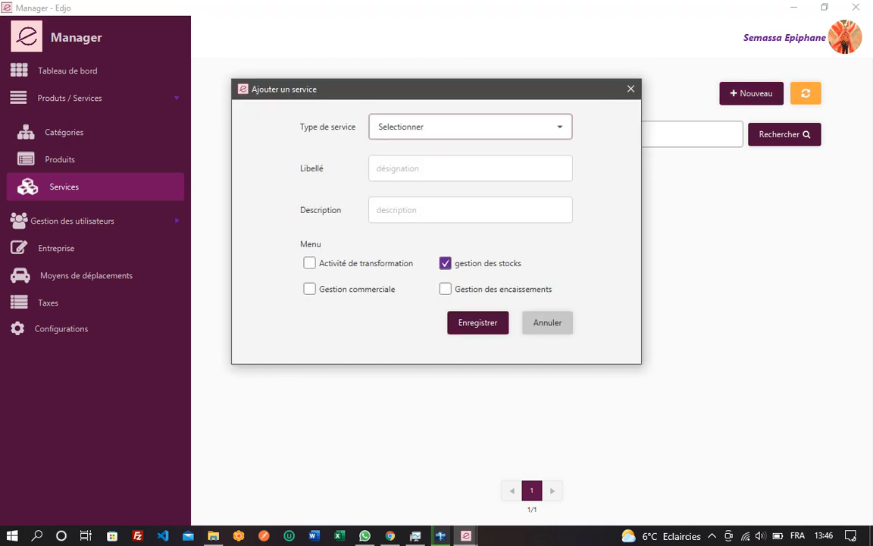
left_click(401, 126)
left_click(392, 198)
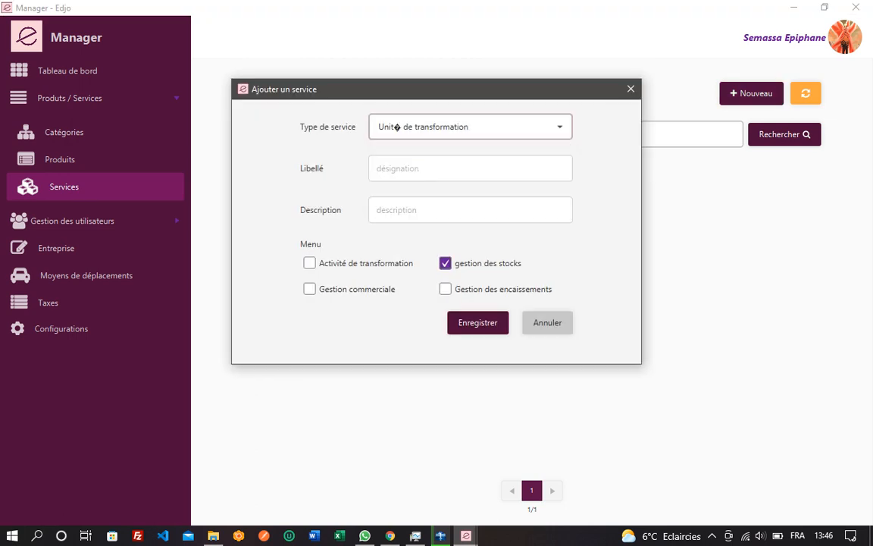
left_click(469, 126)
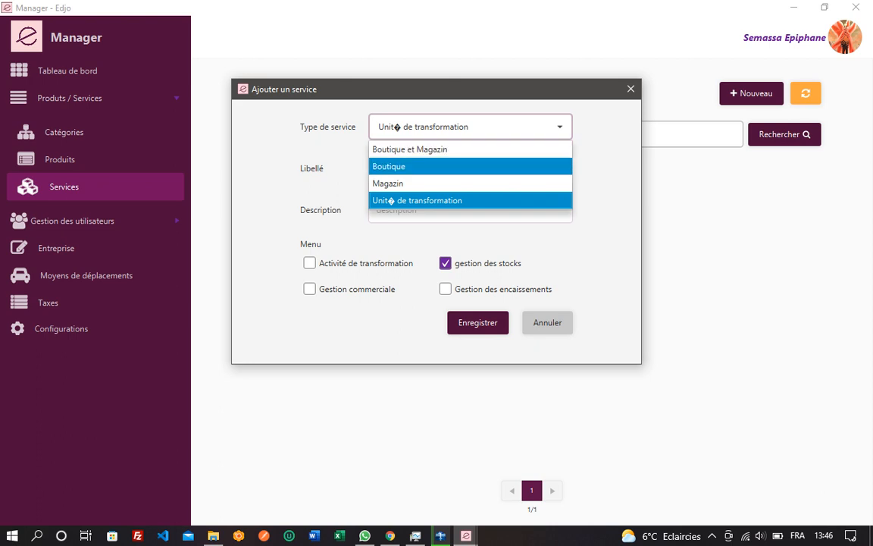
left_click(402, 167)
left_click(470, 127)
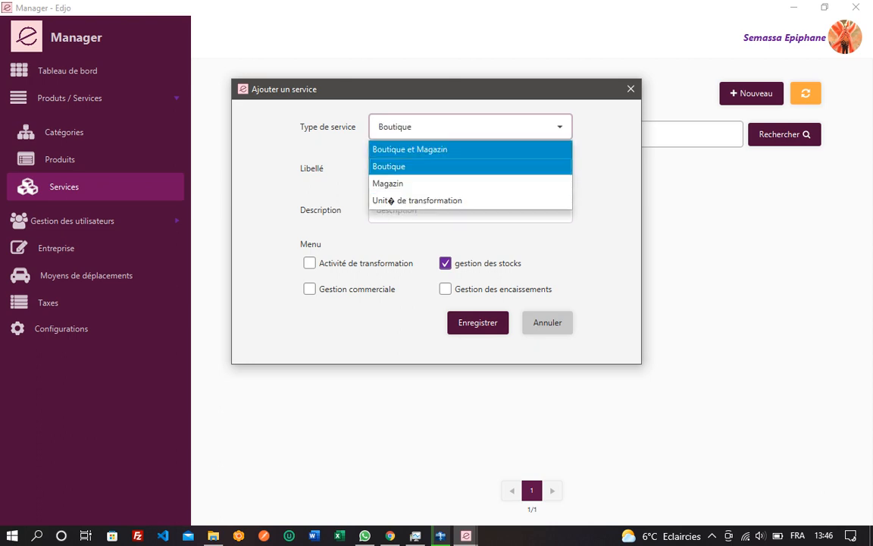
left_click(390, 200)
Step: Name the service 'Unité de transformation Primo' and copy that name for the description
left_click(470, 168)
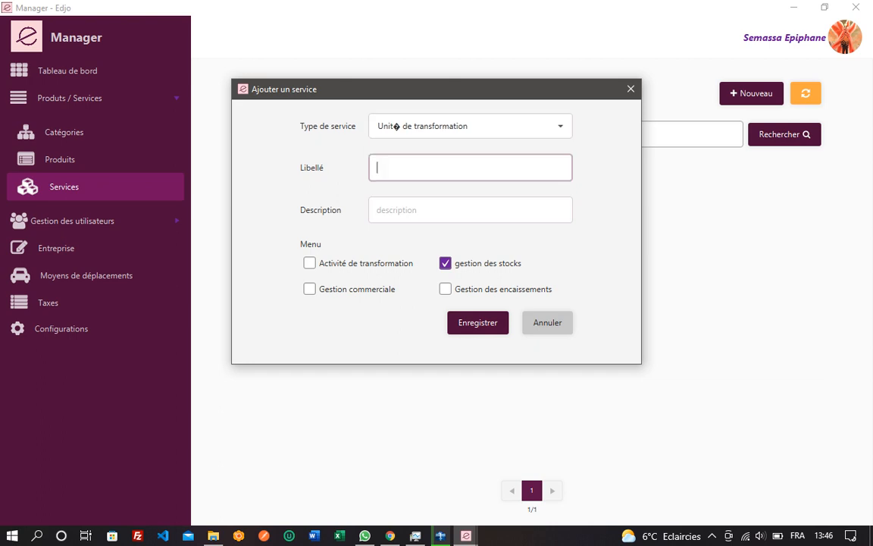
type("Unité de transformation Primo")
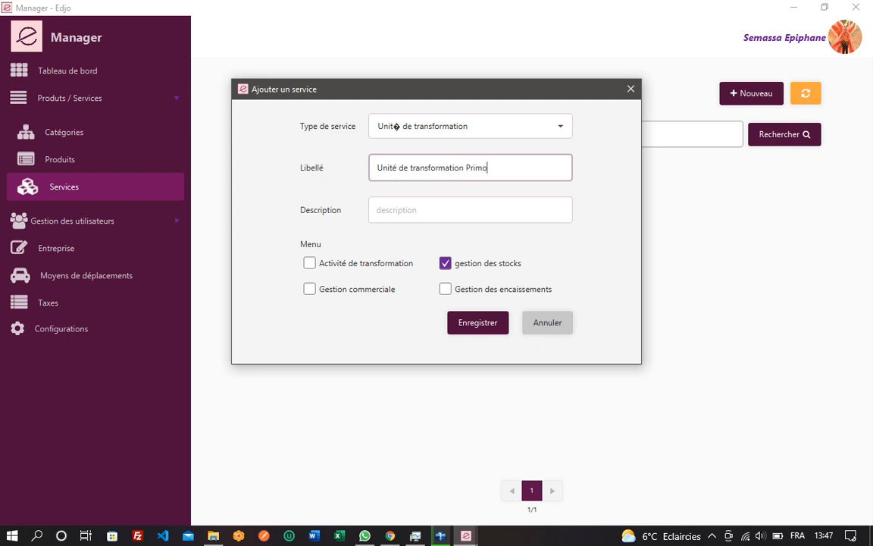
key("ctrl+a")
key("ctrl+c")
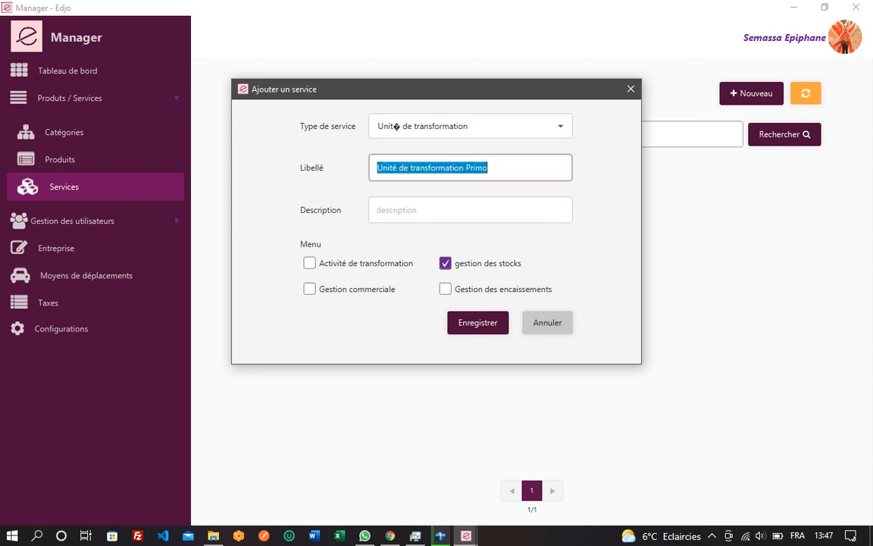
left_click(424, 209)
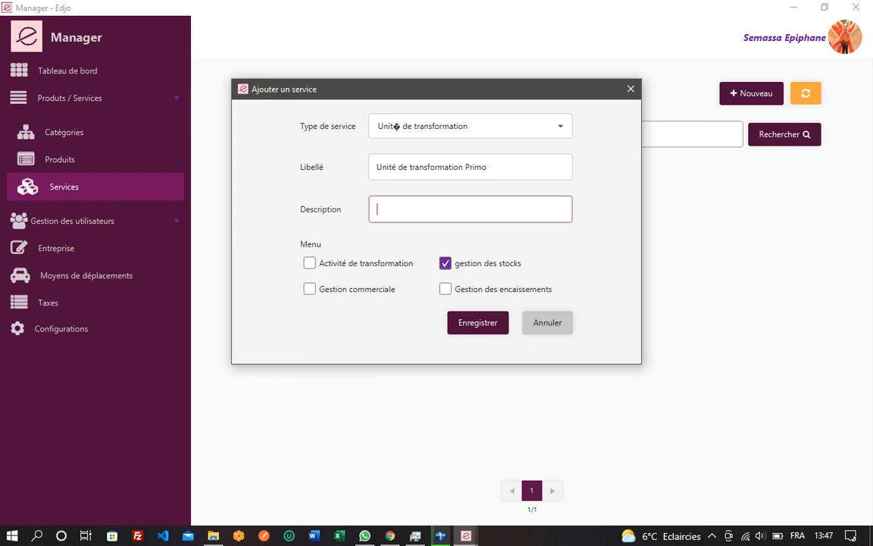
Step: Reuse the name as description, enable transformation, commercial and encaissement menus, and save
left_click(491, 168)
key("Tab")
key("ctrl+v")
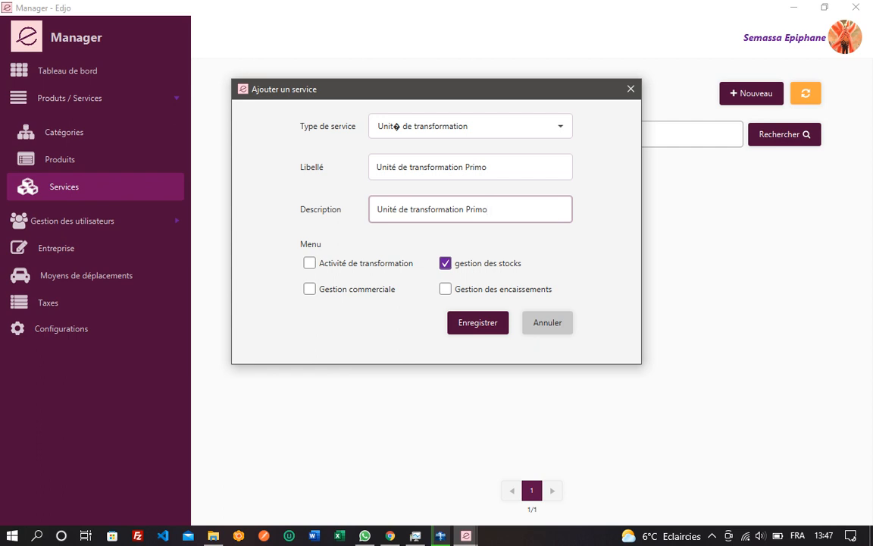
left_click(310, 263)
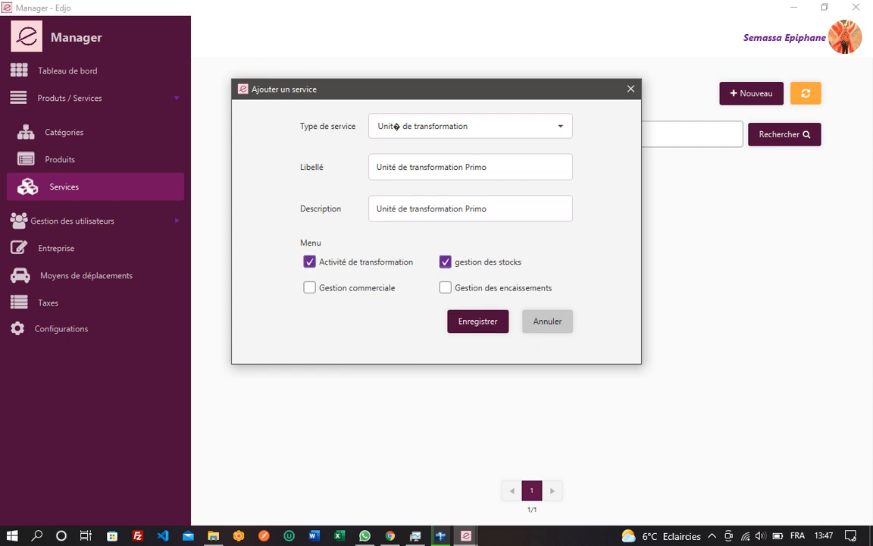
left_click(310, 288)
left_click(445, 288)
left_click(478, 321)
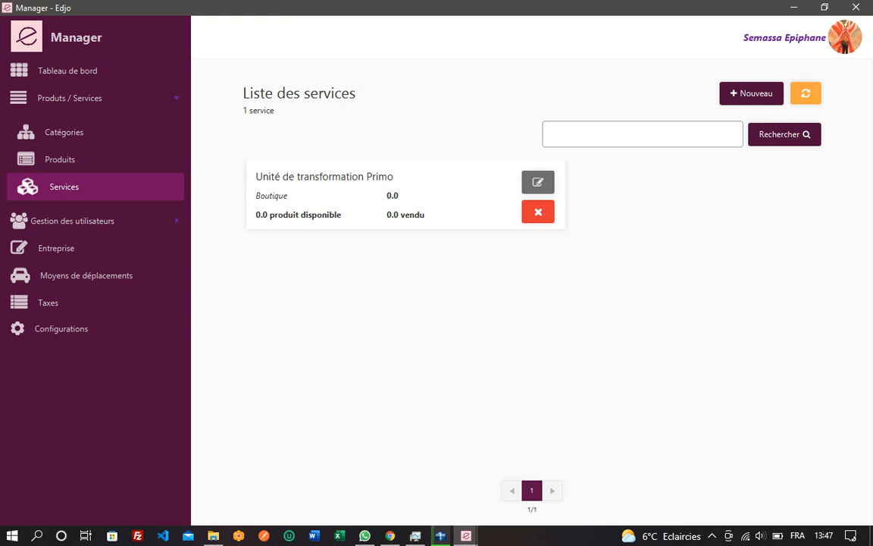
left_click(538, 182)
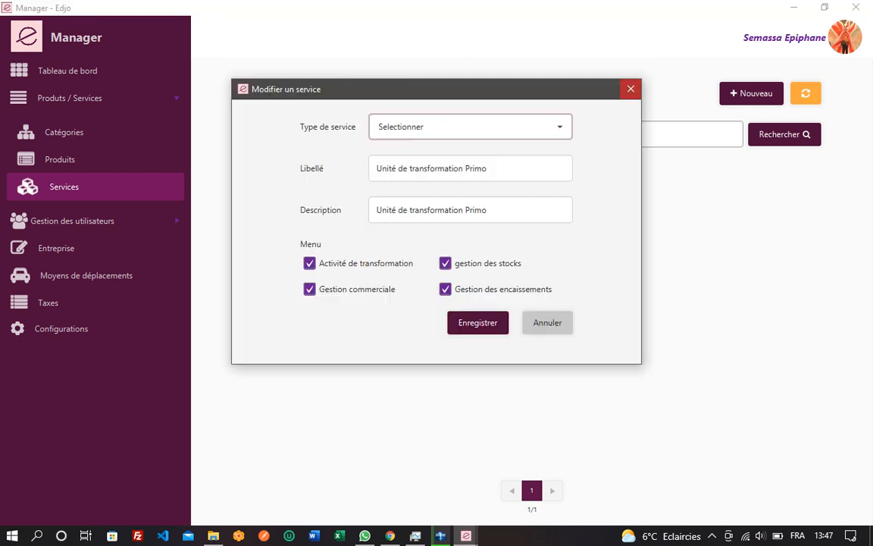
left_click(630, 89)
left_click(538, 211)
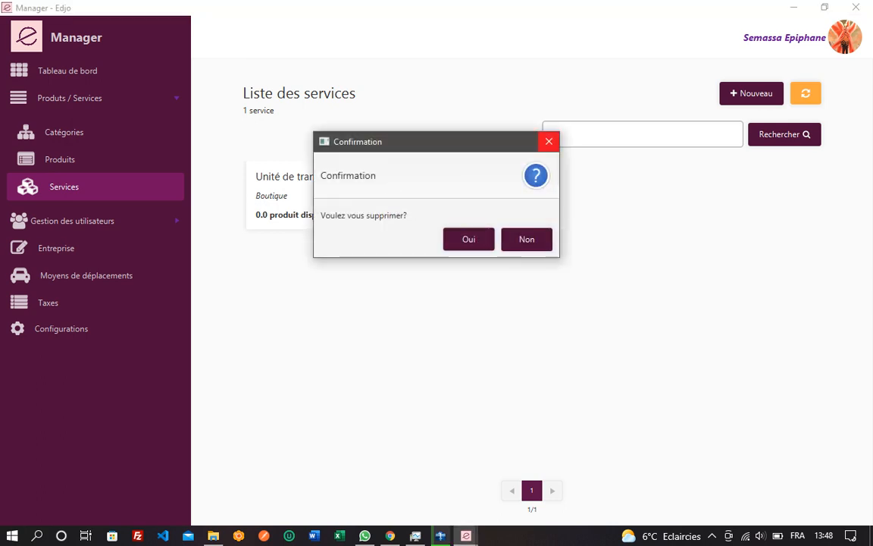
left_click(549, 141)
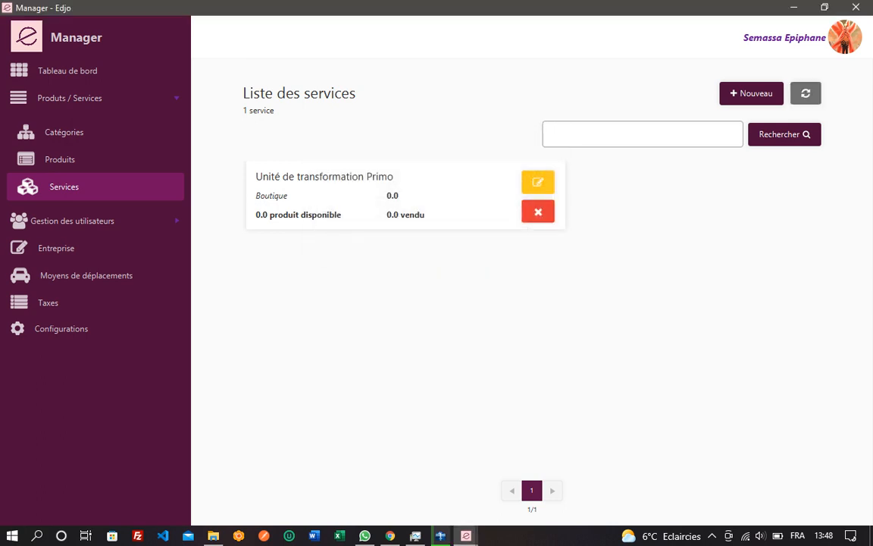
left_click(643, 134)
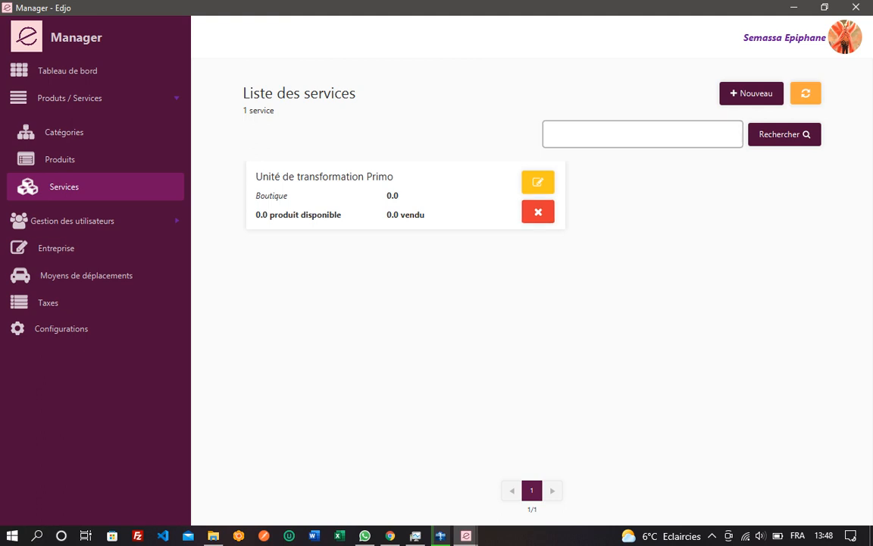
left_click(784, 134)
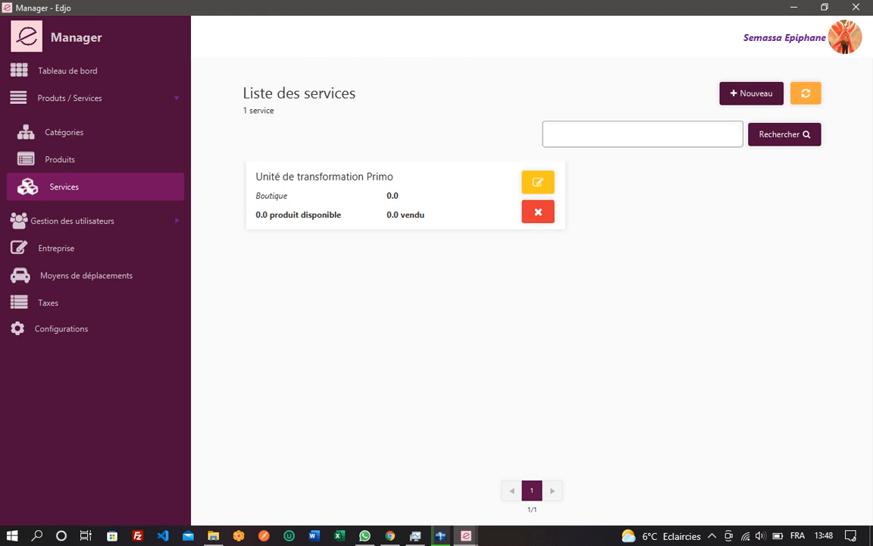
left_click(643, 134)
left_click(784, 134)
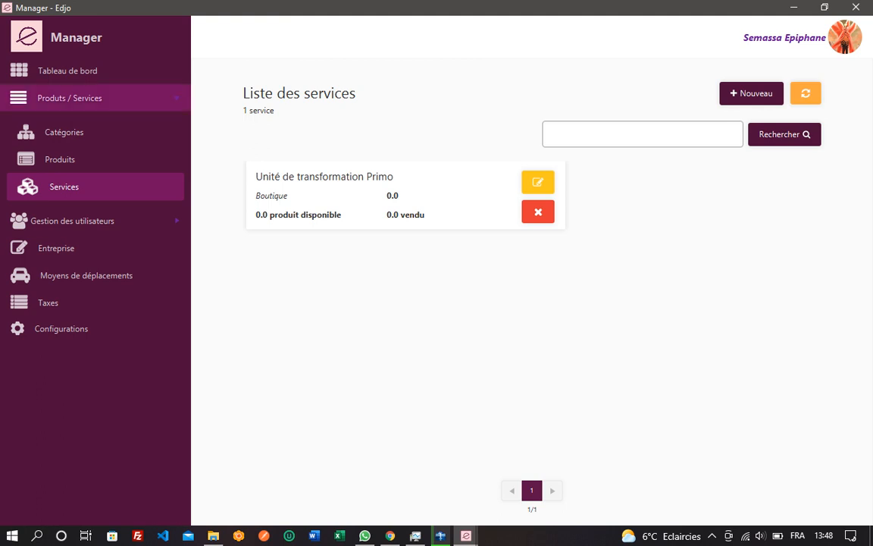
Step: Start a new category 'Riz Paddy' with description 'Riz non transformé'
left_click(64, 132)
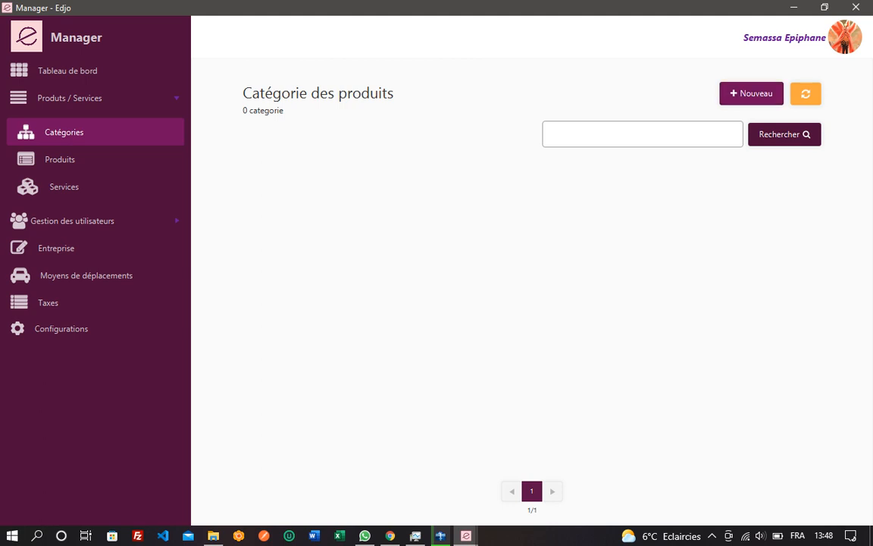
left_click(751, 93)
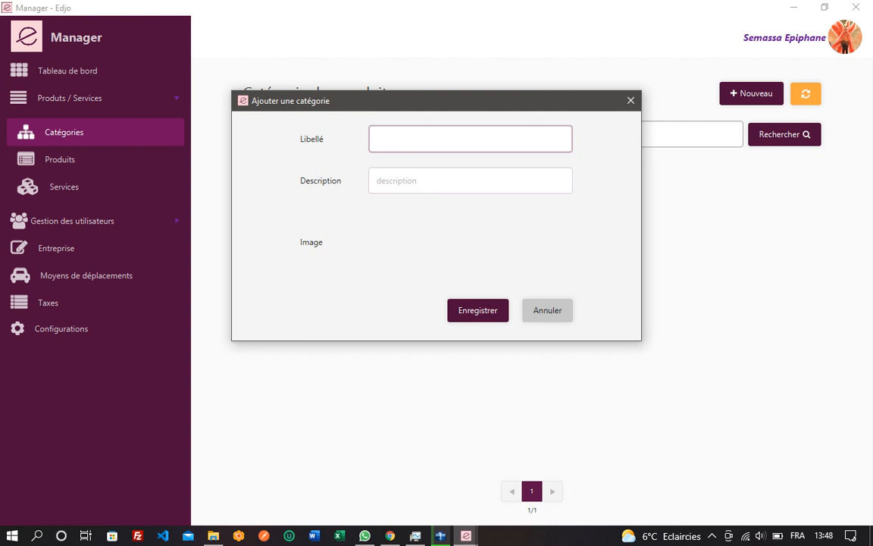
type("Riz Paddy")
key("BackSpace")
type("y")
key("Tab")
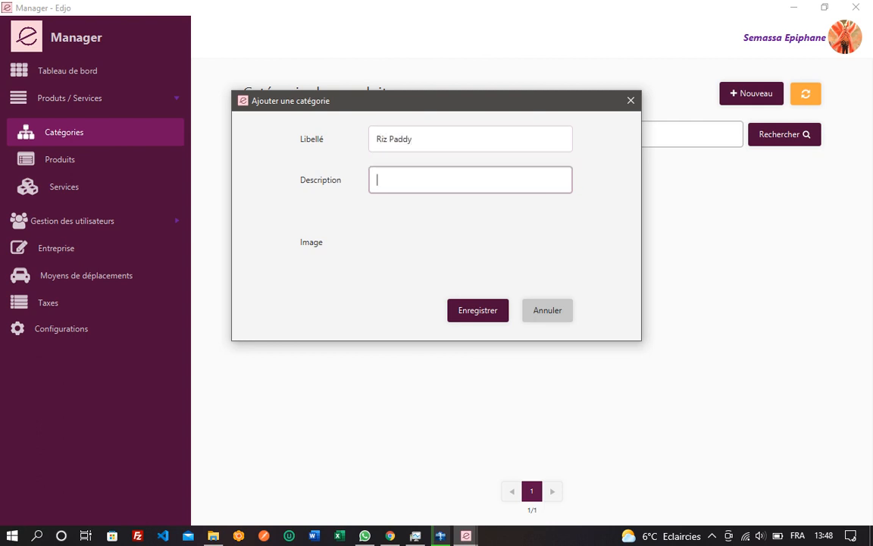
type("Riz")
key("BackSpace")
type("z non tranf")
key("BackSpace")
type("sformé")
Step: Attach the grains-de-riz-paddy2 image from the images folder and save the category
left_click(471, 242)
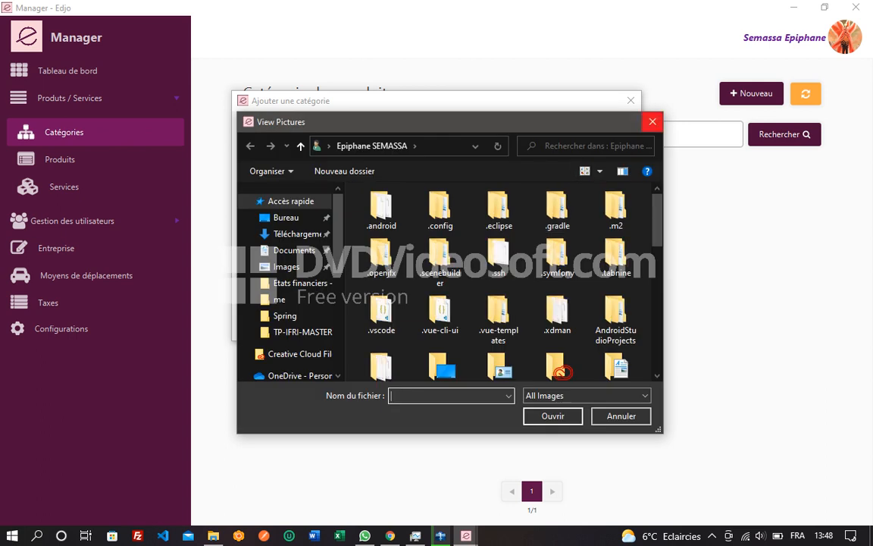
scroll(500, 281, "down", 10)
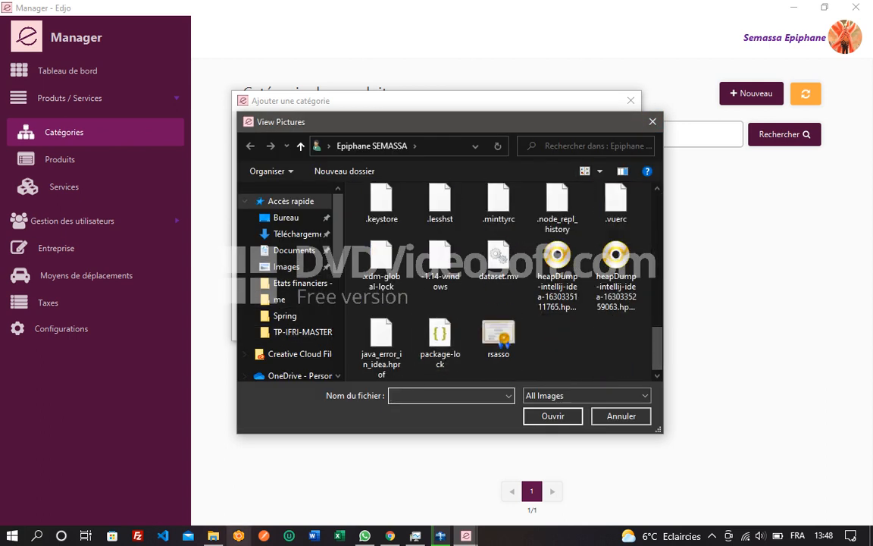
left_click(213, 536)
left_click(387, 109)
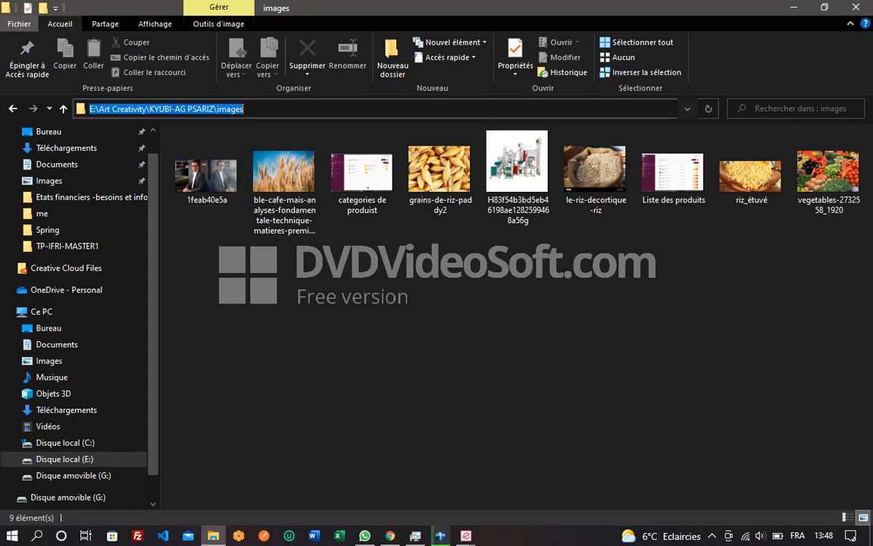
key("alt+Tab")
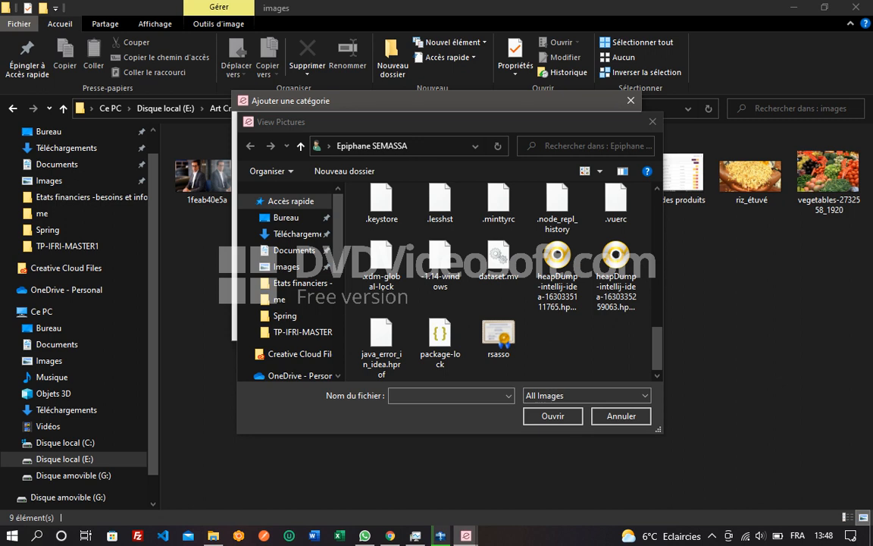
left_click(437, 147)
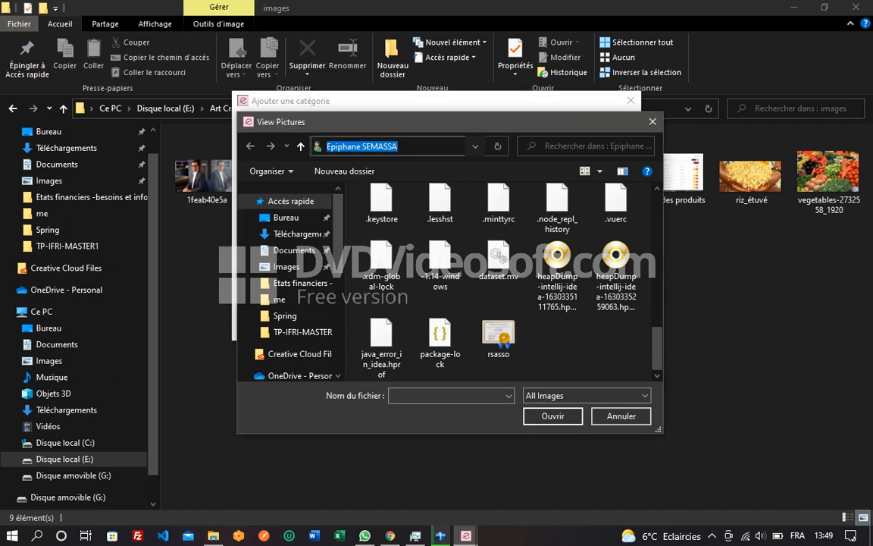
key("alt+Tab")
key("alt+Tab")
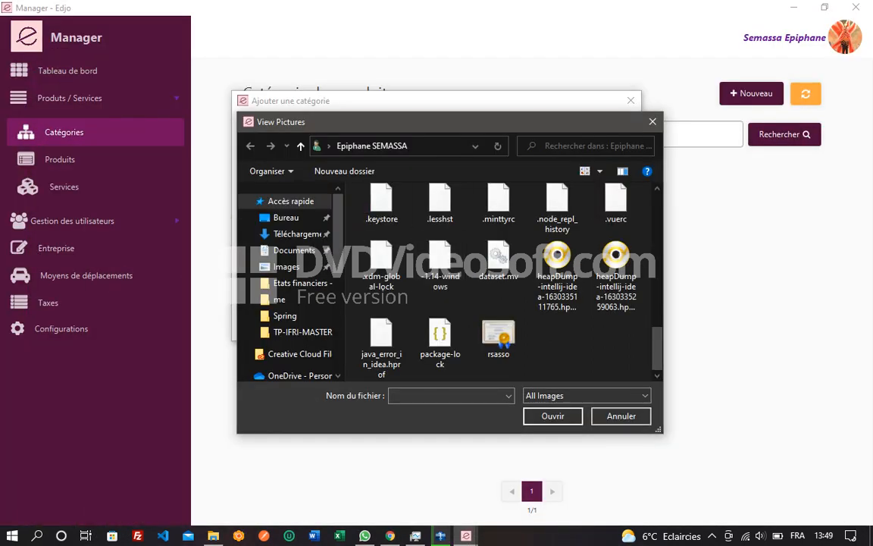
left_click(437, 146)
key("ctrl+v")
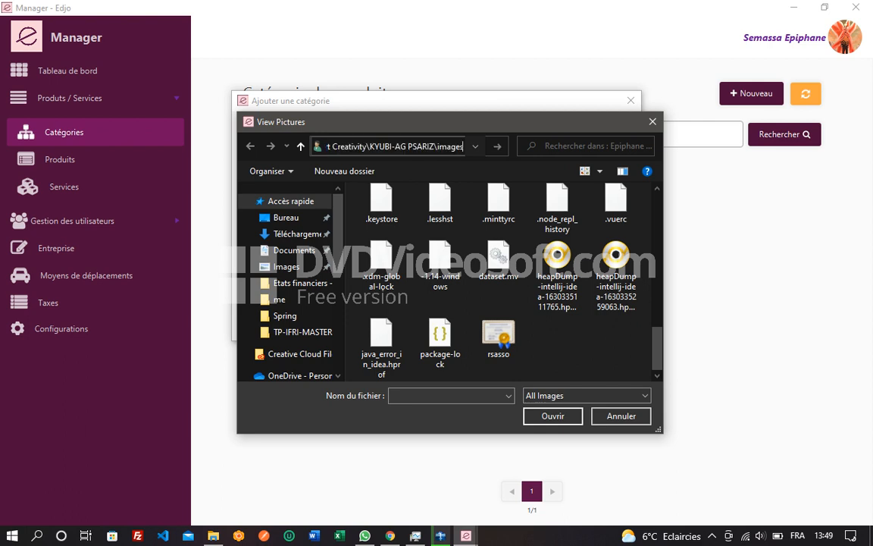
key("Return")
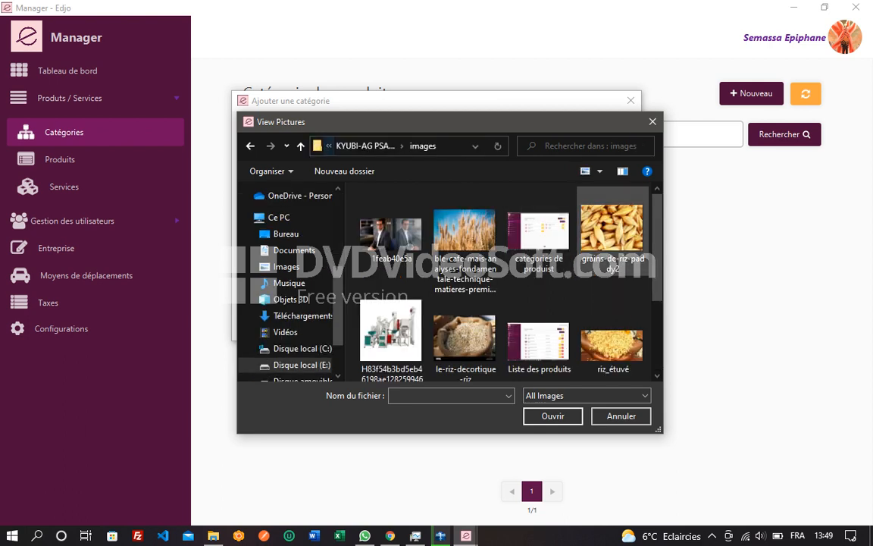
left_click_drag(657, 246, 657, 266)
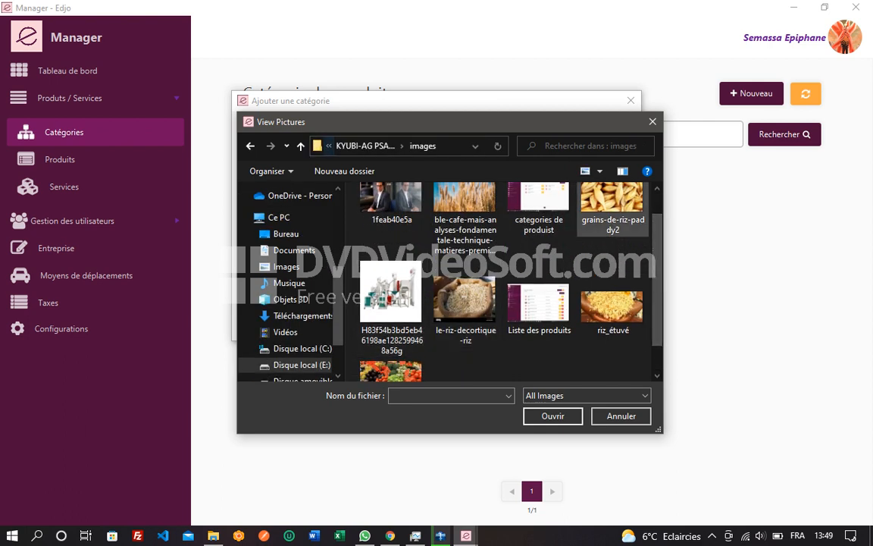
left_click(612, 211)
left_click(552, 416)
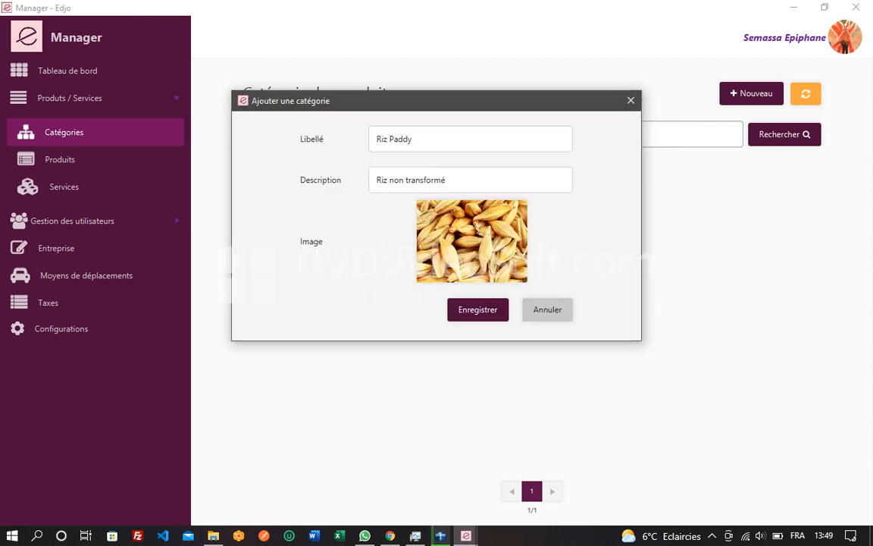
left_click(477, 309)
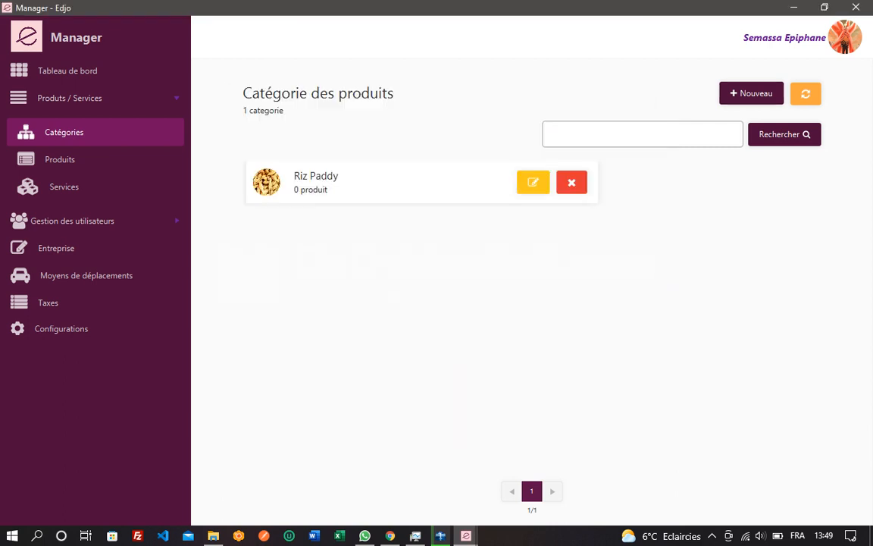
Step: Create the category 'Riz étuvé', reusing 'Riz étuvé' as its description, and save it
left_click(751, 93)
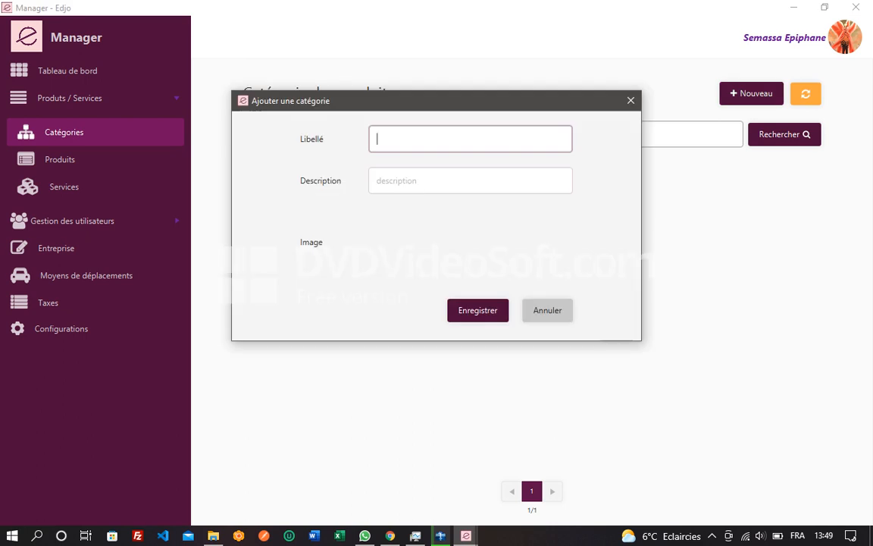
type("Riz ")
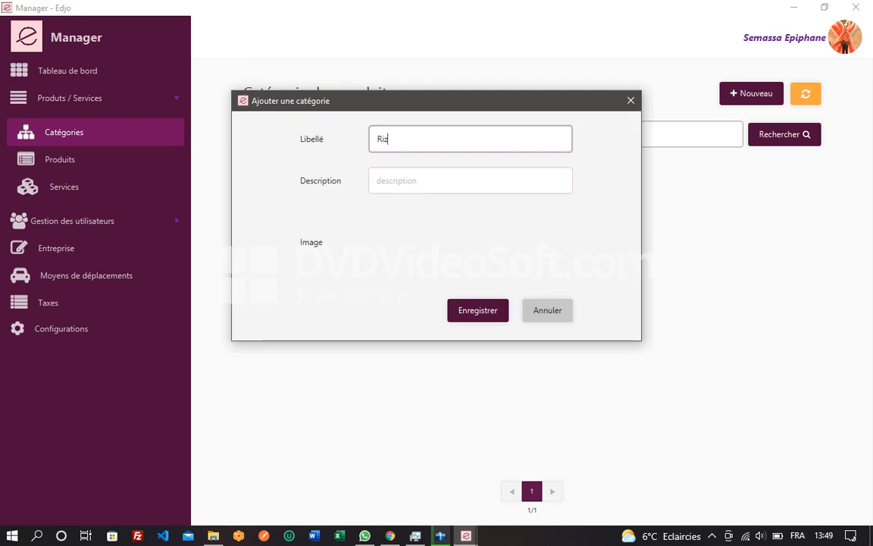
type("étuvé")
key("BackSpace")
key("BackSpace")
key("BackSpace")
key("BackSpace")
key("BackSpace")
key("BackSpace")
type("étuvé")
key("ctrl+a")
key("ctrl+c")
key("Tab")
key("ctrl+v")
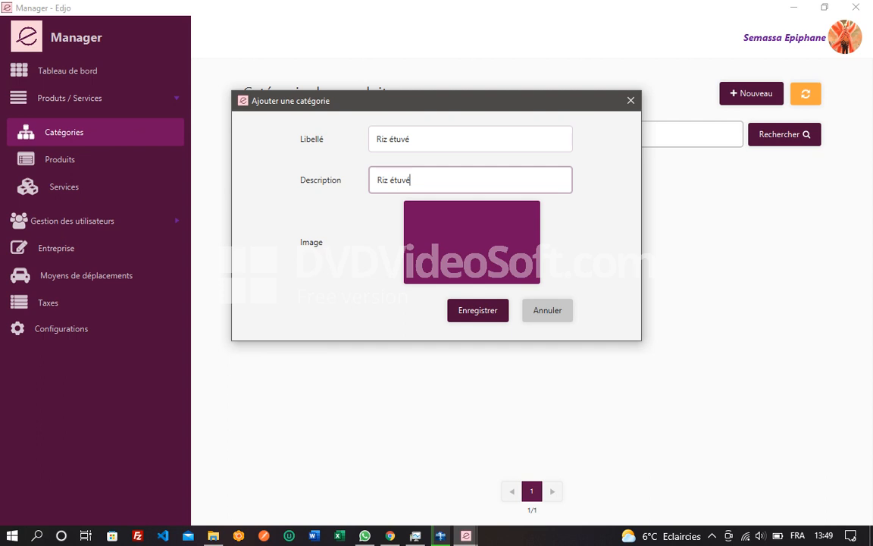
left_click(478, 310)
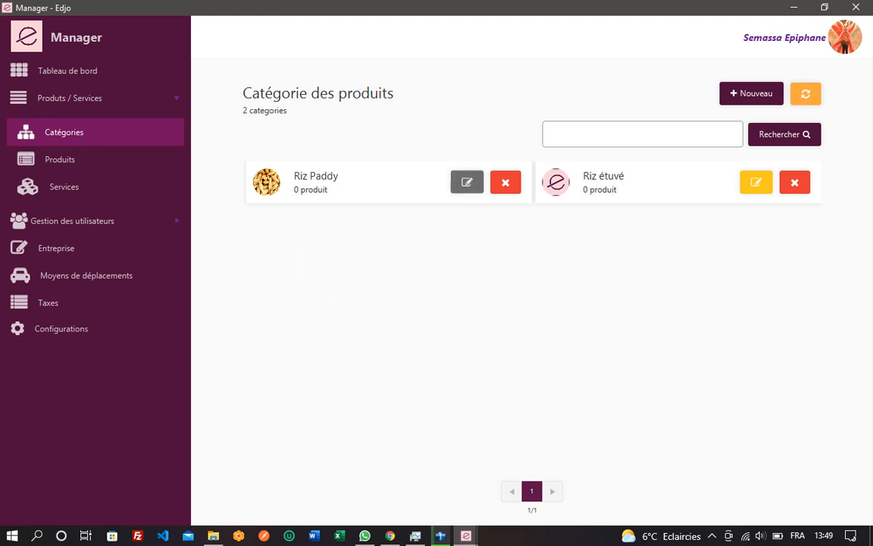
Step: Cancel Riz Paddy's edit and delete prompts without changes, then go to the product list
left_click(467, 182)
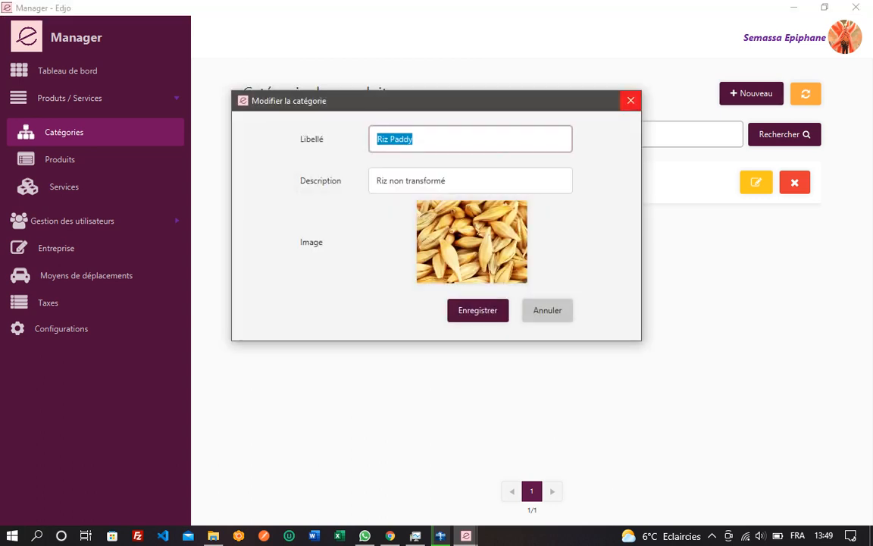
left_click(631, 101)
left_click(506, 182)
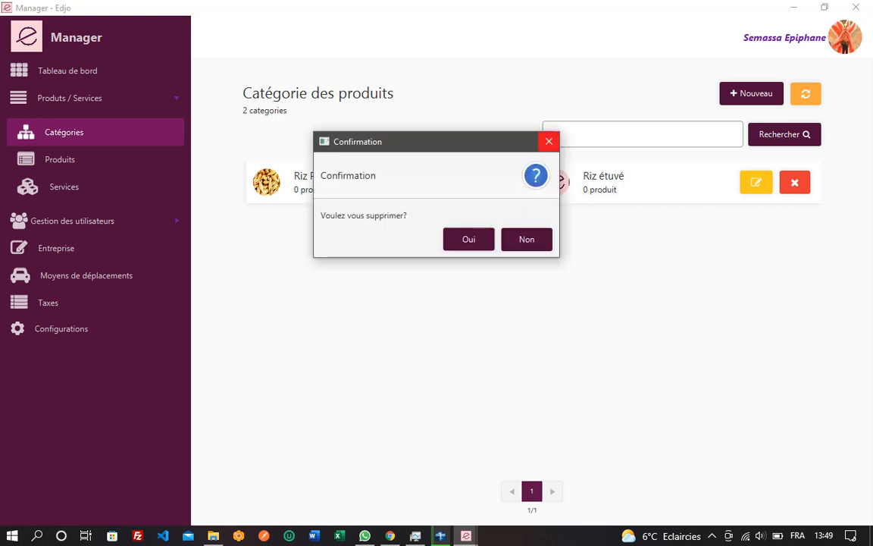
left_click(549, 142)
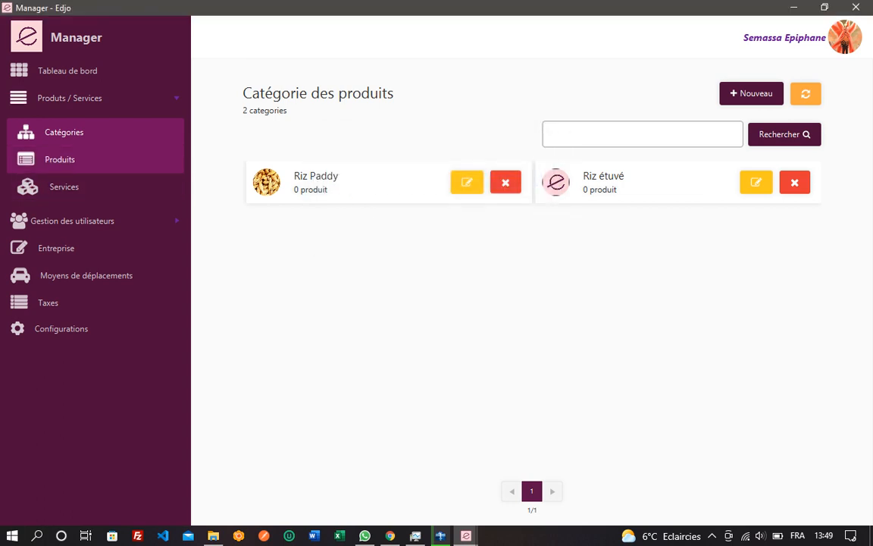
left_click(60, 159)
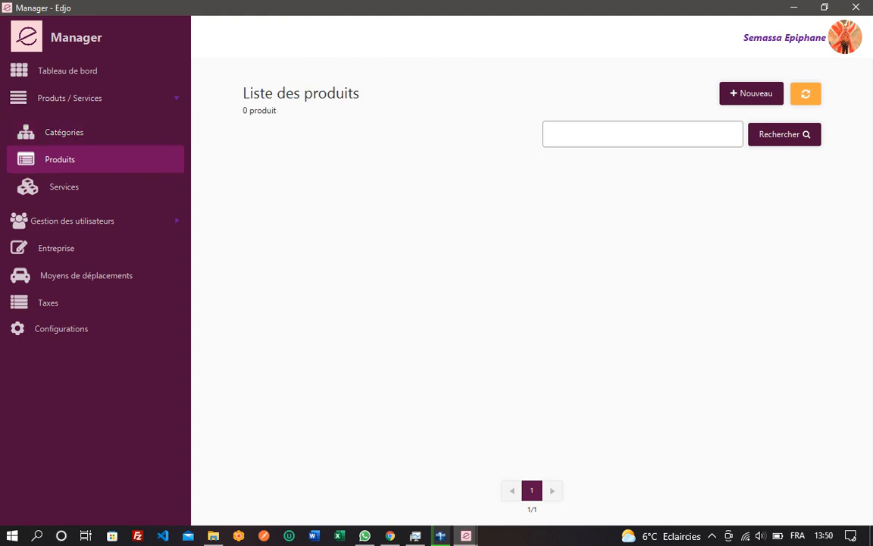
Step: Start a new product in category Riz Paddy with reference RP50
left_click(751, 93)
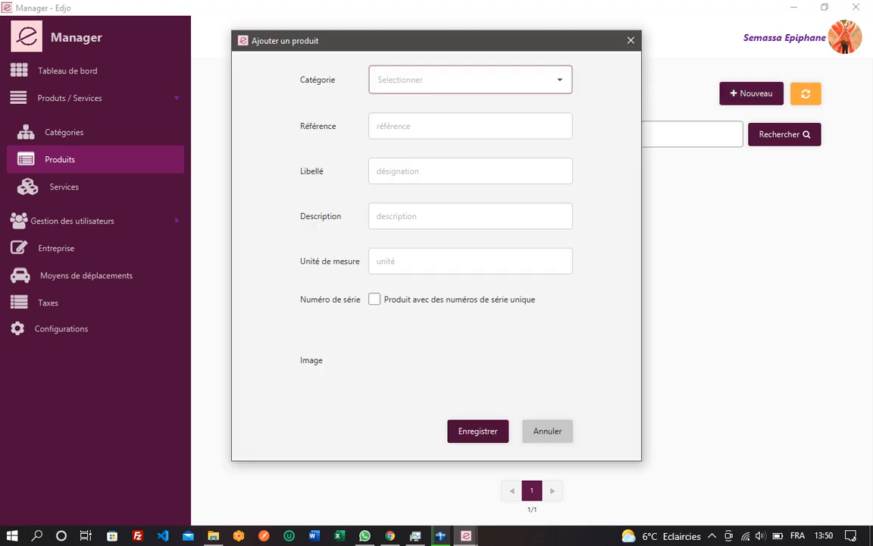
left_click(470, 80)
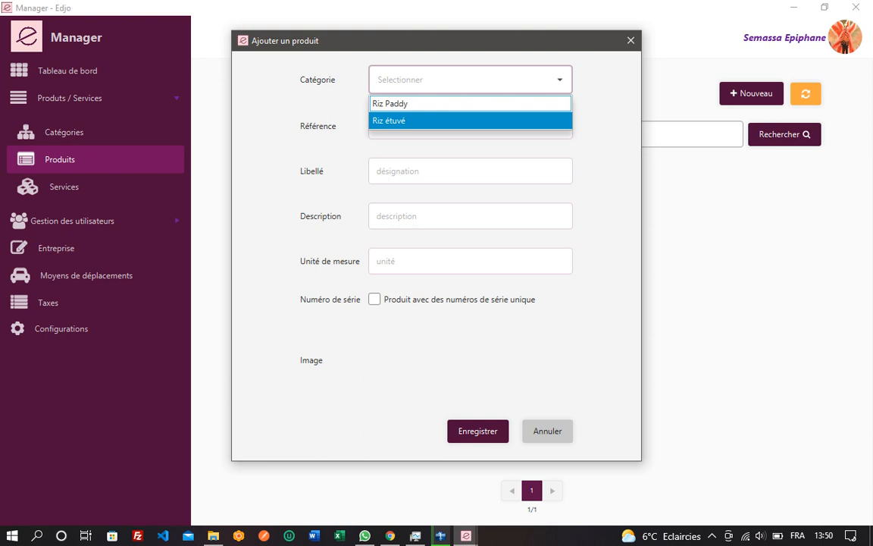
left_click(470, 104)
left_click(471, 126)
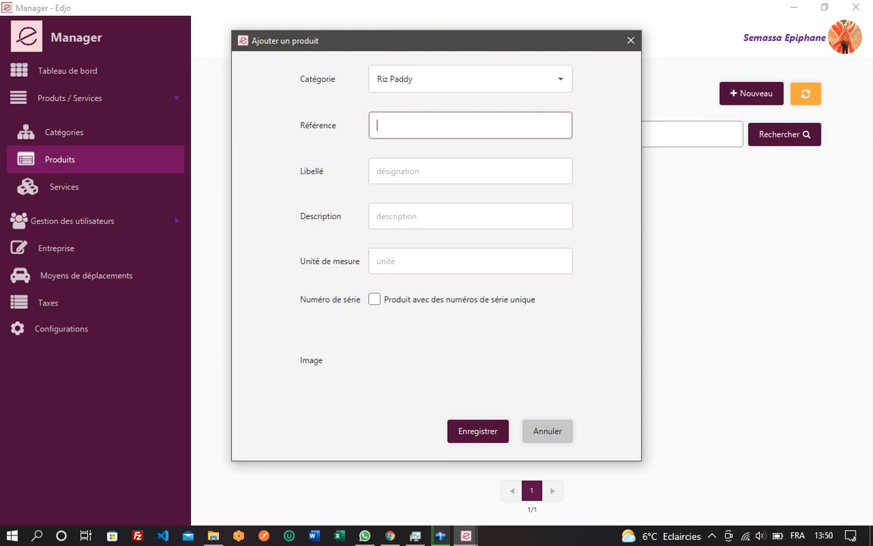
type("RP50")
Step: Enter 'Riz paddy nérica' as label and description, with unit Kilogrammes
left_click(470, 170)
type("Riz ")
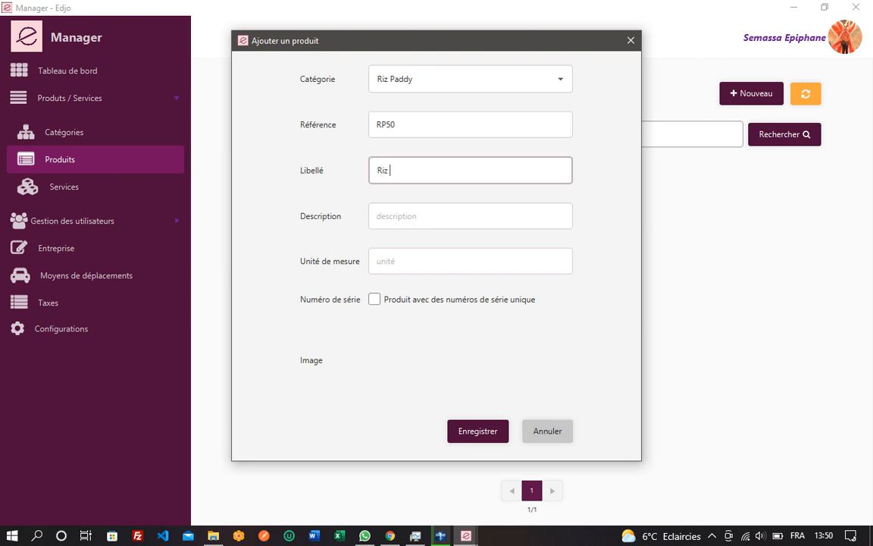
type("paddy nérica")
key("ctrl+a")
key("ctrl+c")
key("Tab")
key("ctrl+v")
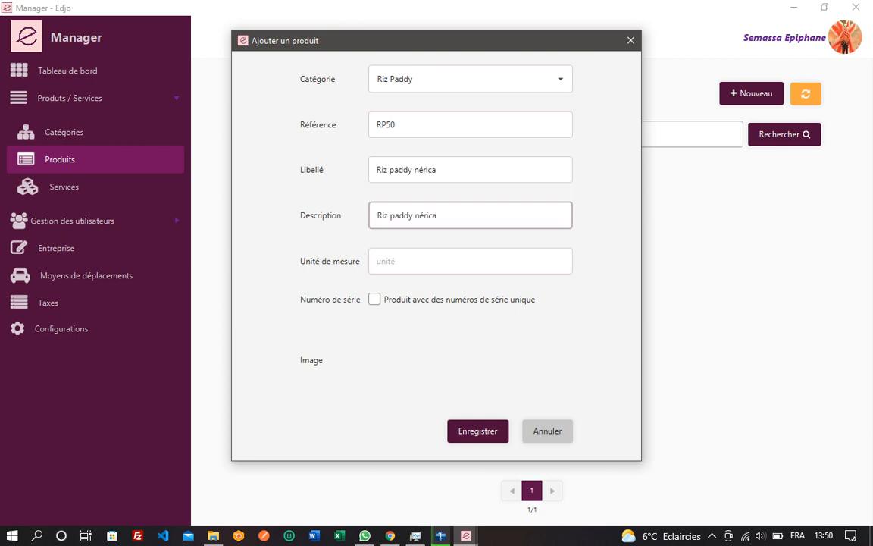
left_click(438, 170)
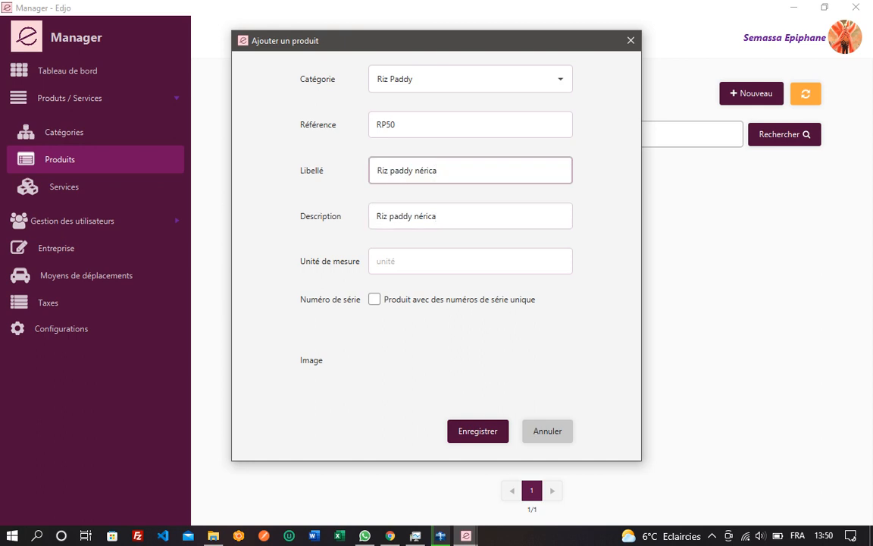
key("ctrl+a")
left_click_drag(437, 216, 389, 216)
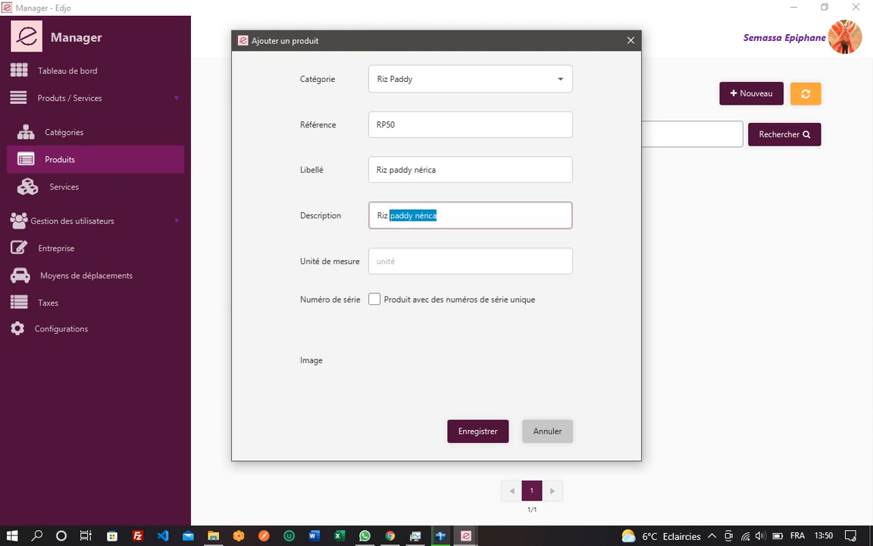
left_click(390, 261)
type("Kilor")
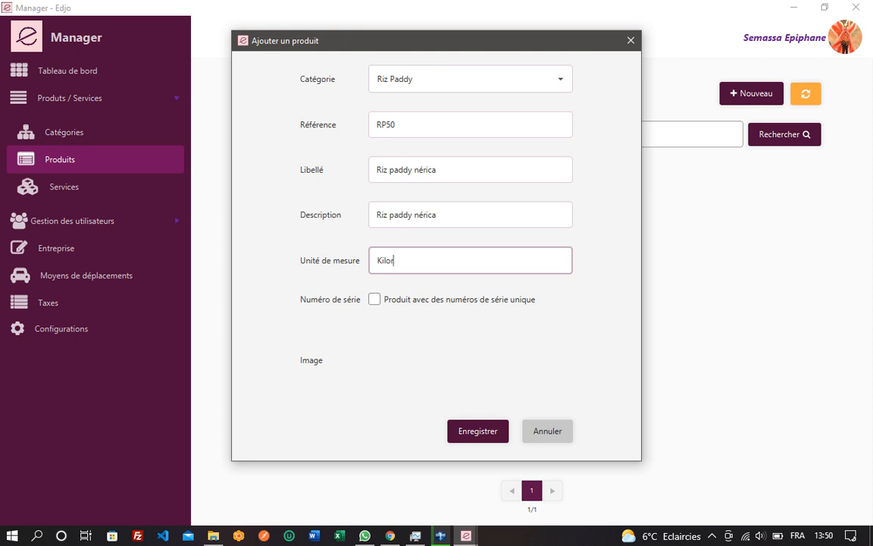
key("BackSpace")
type("grammes")
left_click(374, 299)
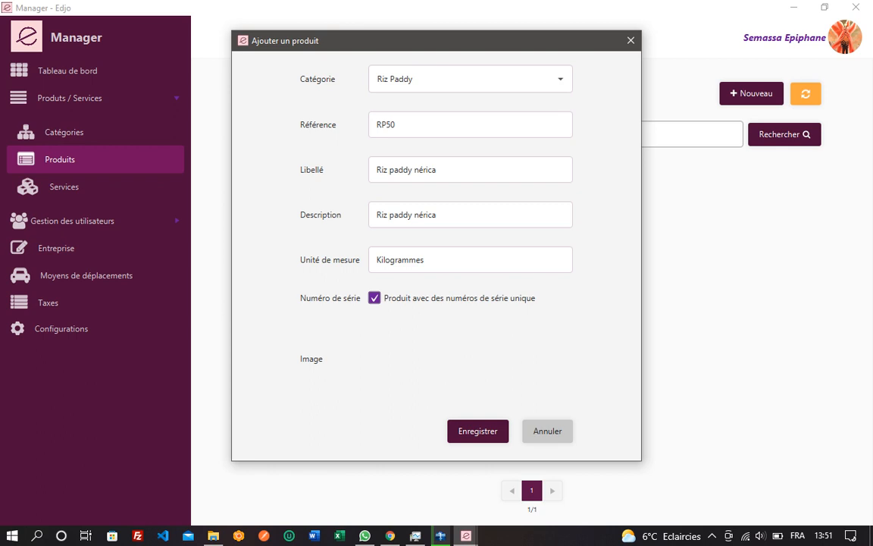
left_click(374, 298)
Step: Save product RP50 without a picture, then reopen it for editing
left_click(471, 359)
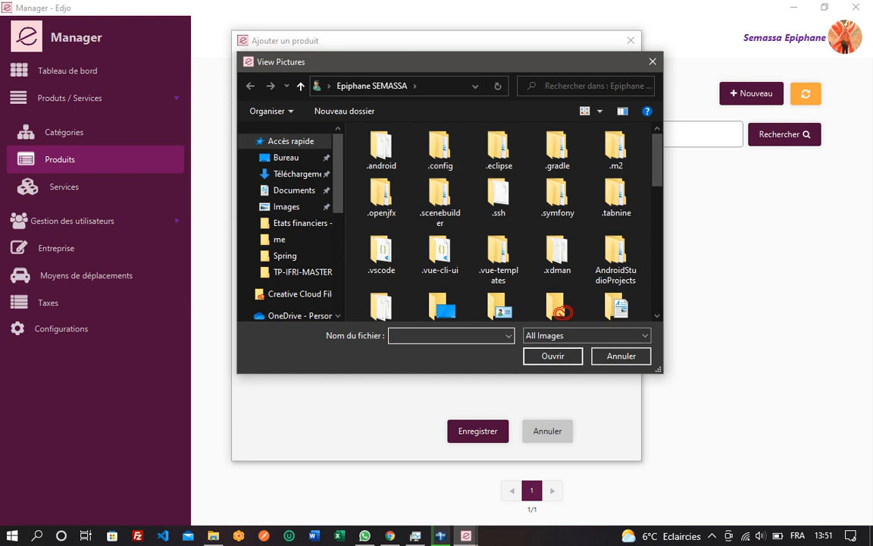
left_click(652, 61)
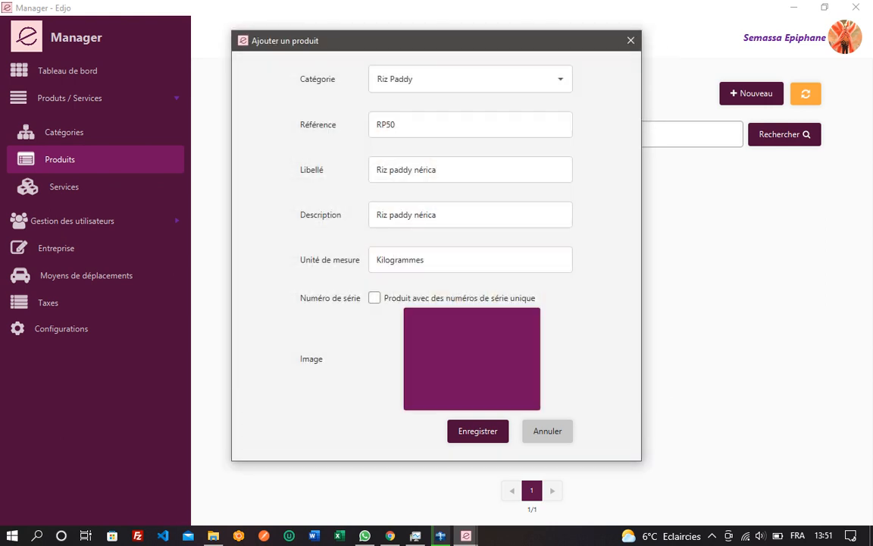
left_click(477, 431)
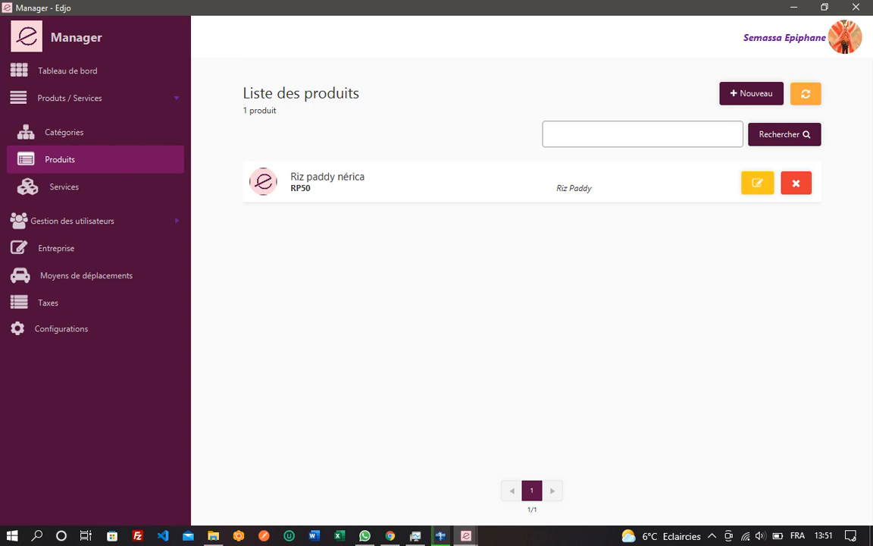
left_click(757, 182)
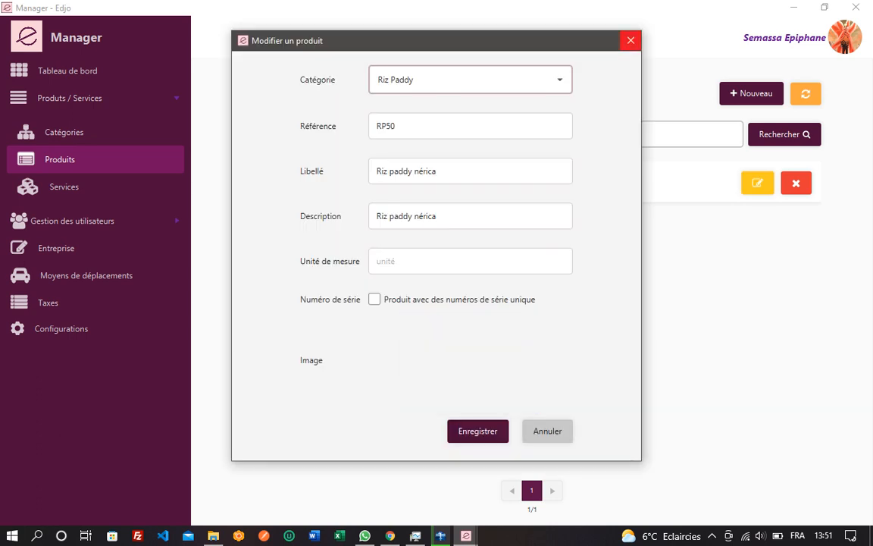
left_click(630, 40)
left_click(796, 183)
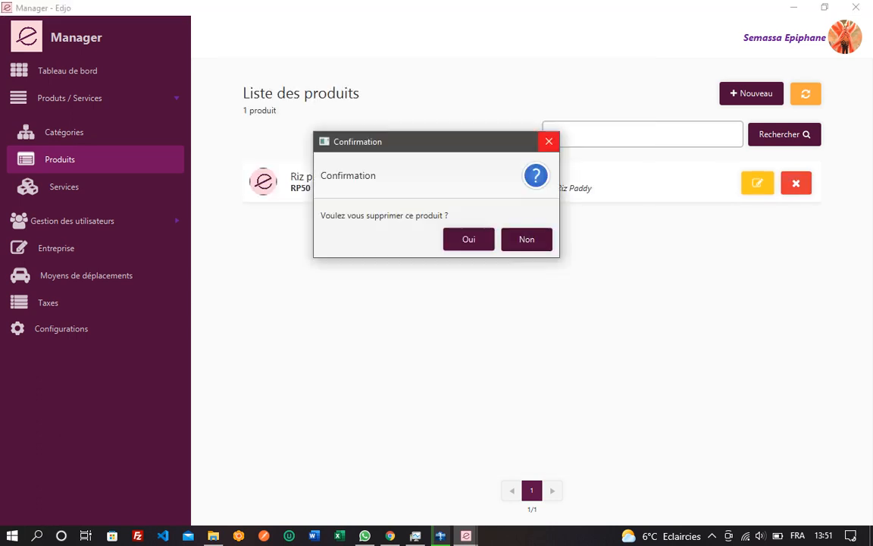
left_click(549, 140)
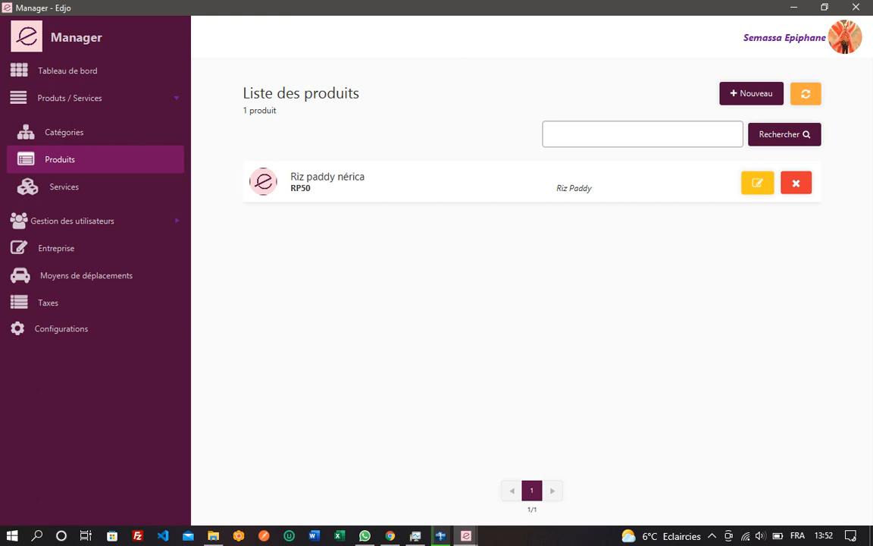
left_click(712, 535)
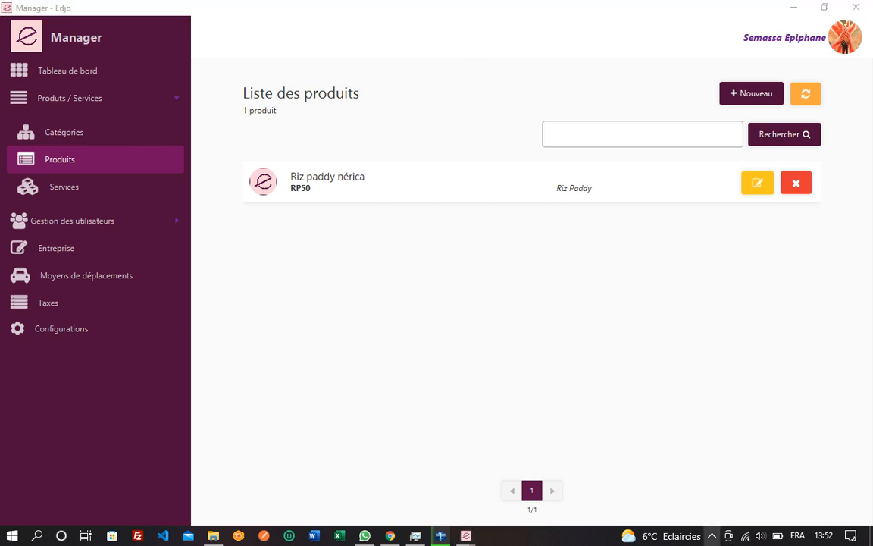